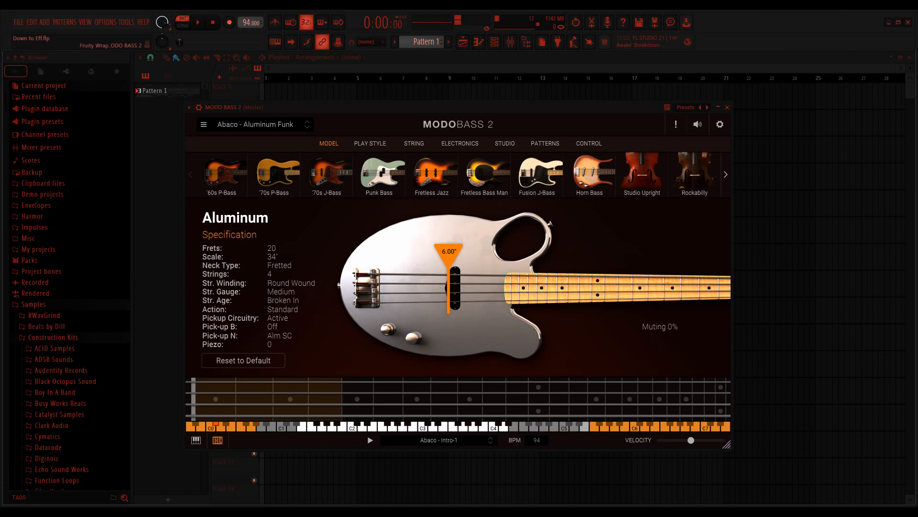
Examine the Double Bass and Finger categories of the bass preset list, reading the Finger presets through to the end
{"action": "left_click_drag", "start_coordinate": [460, 107], "coordinate": [498, 125]}
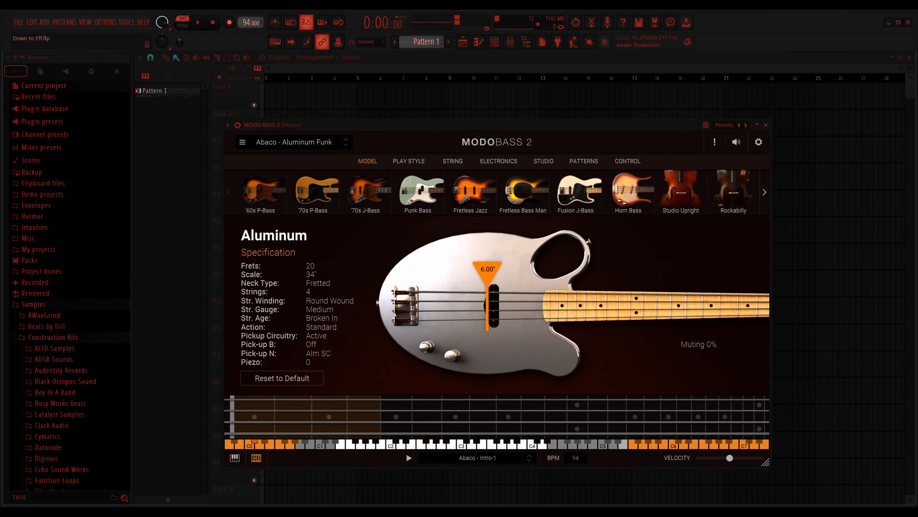
{"action": "left_click", "coordinate": [294, 142]}
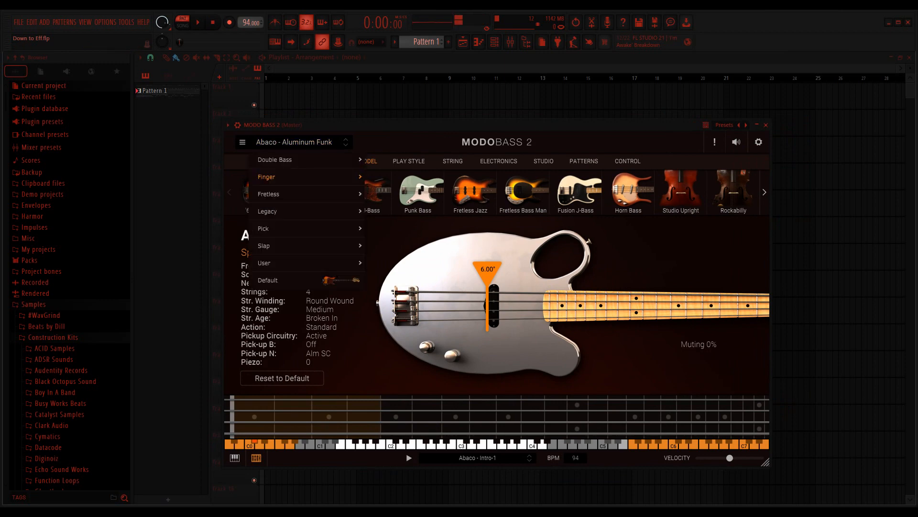
{"action": "mouse_move", "coordinate": [299, 160]}
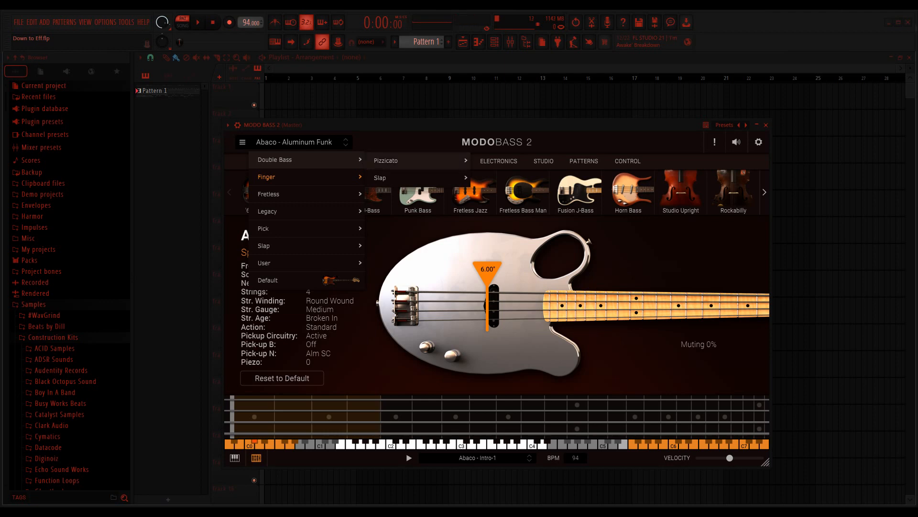
{"action": "mouse_move", "coordinate": [416, 161]}
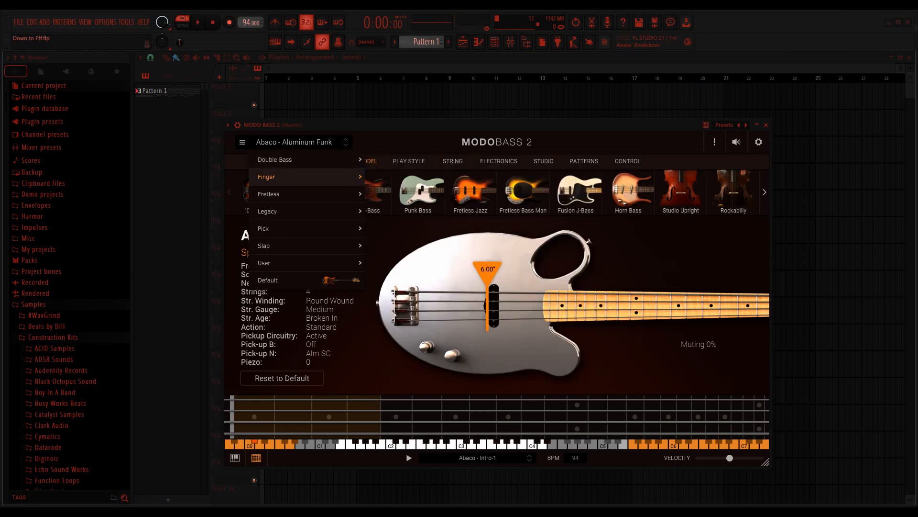
{"action": "mouse_move", "coordinate": [306, 177]}
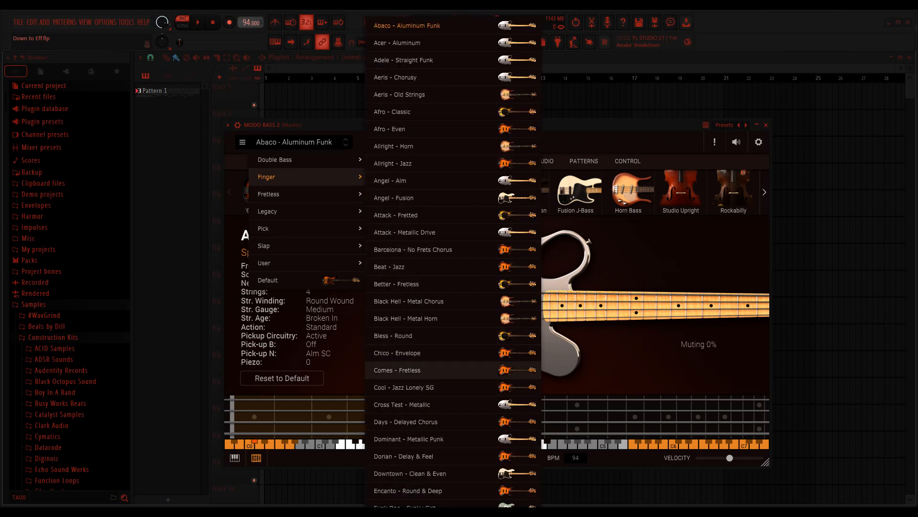
{"action": "scroll", "coordinate": [454, 492], "scroll_direction": "down", "scroll_amount": 2}
{"action": "scroll", "coordinate": [453, 492], "scroll_direction": "down", "scroll_amount": 3}
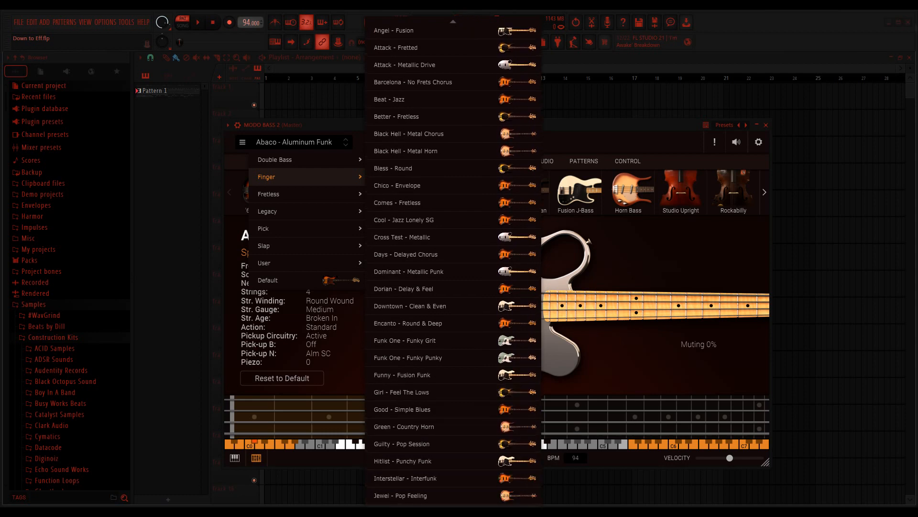
{"action": "scroll", "coordinate": [453, 492], "scroll_direction": "down", "scroll_amount": 5}
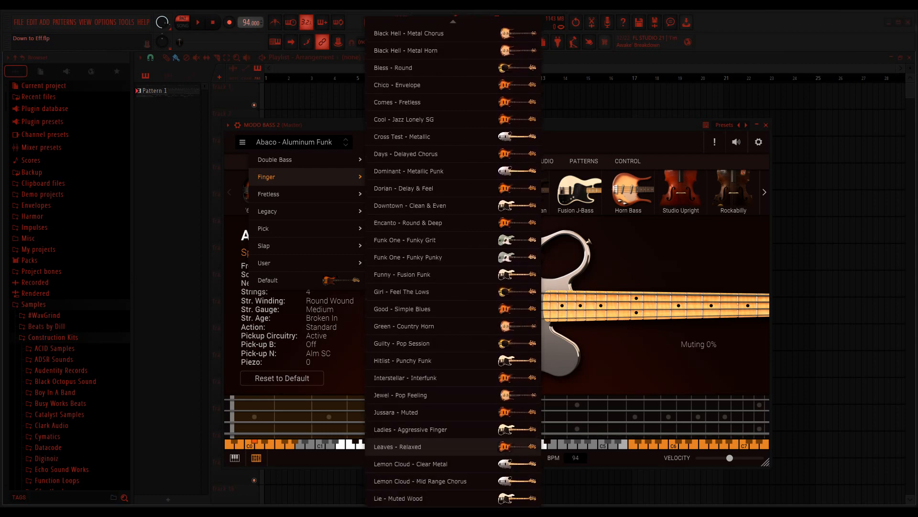
{"action": "scroll", "coordinate": [453, 459], "scroll_direction": "down", "scroll_amount": 11}
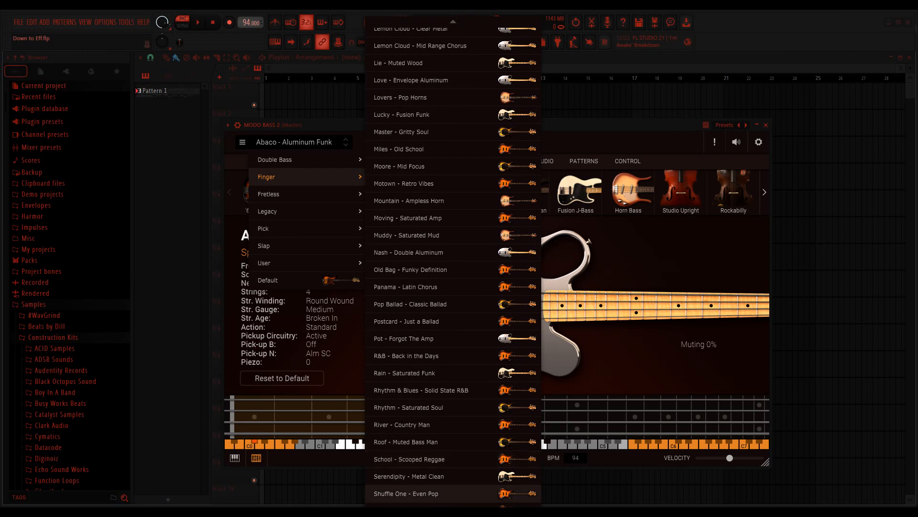
{"action": "scroll", "coordinate": [453, 493], "scroll_direction": "down", "scroll_amount": 6}
{"action": "scroll", "coordinate": [454, 267], "scroll_direction": "down", "scroll_amount": 3}
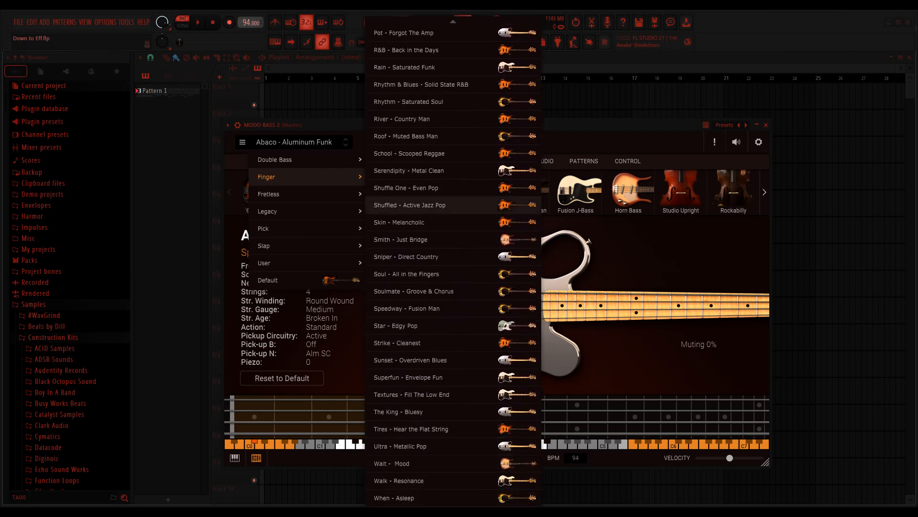
Examine the Fretless, Pick, Slap, User and Legacy preset categories, including Legacy's subcategories, and keep the current preset loaded
{"action": "mouse_move", "coordinate": [287, 194]}
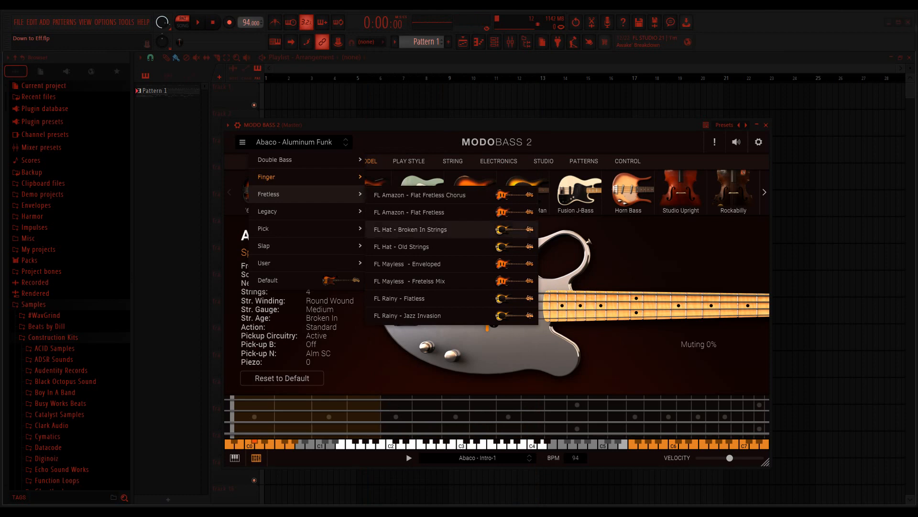
{"action": "mouse_move", "coordinate": [287, 228]}
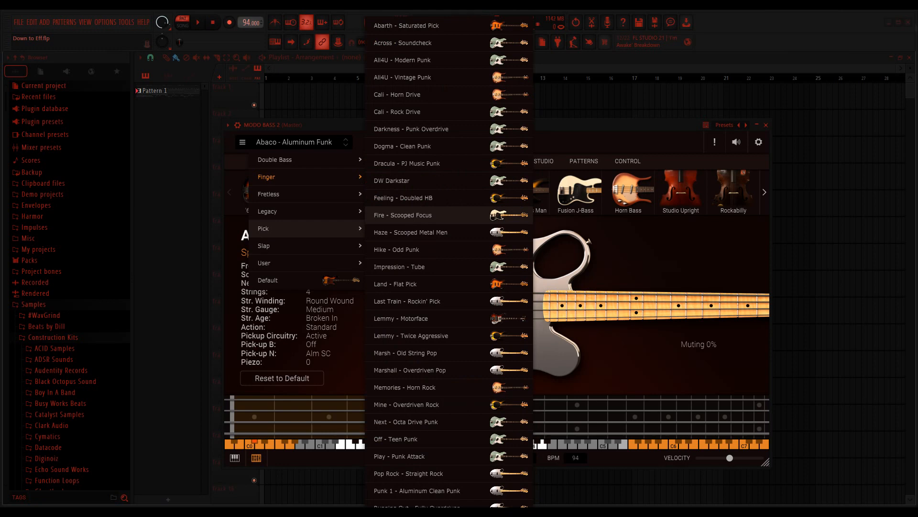
{"action": "mouse_move", "coordinate": [287, 246]}
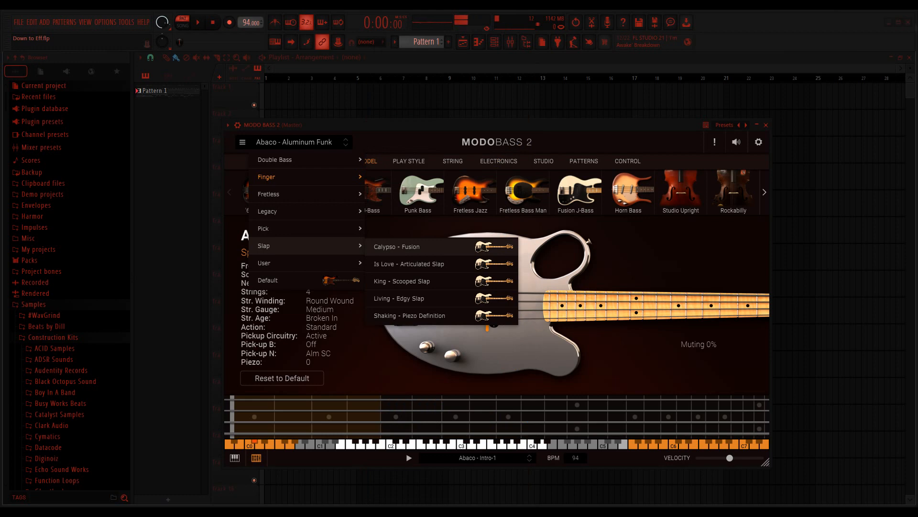
{"action": "mouse_move", "coordinate": [330, 263]}
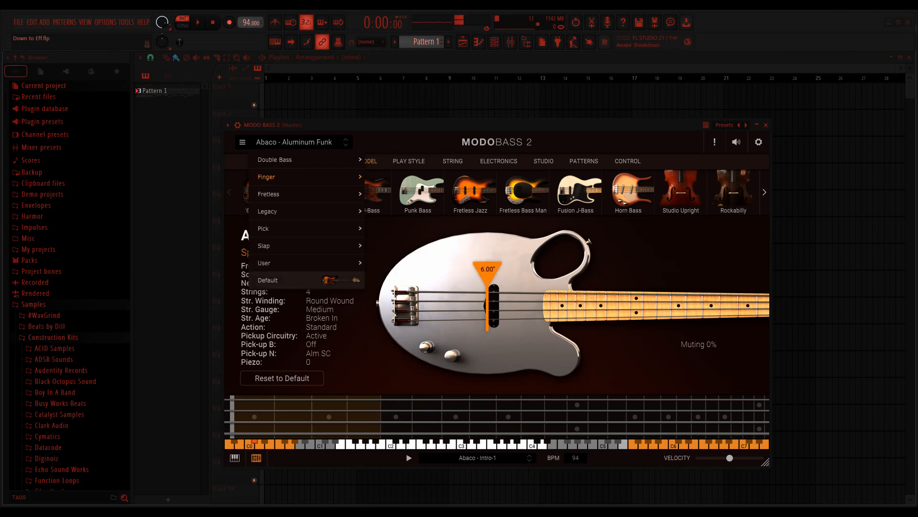
{"action": "mouse_move", "coordinate": [287, 211]}
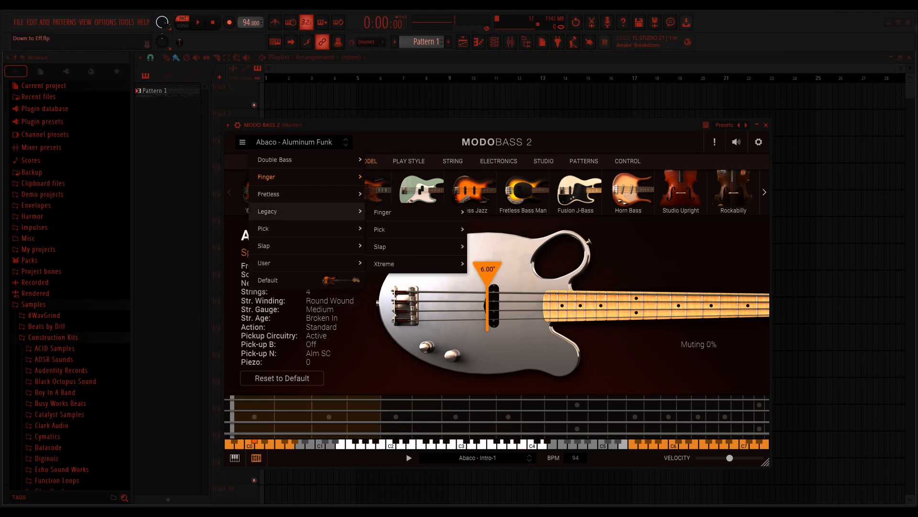
{"action": "mouse_move", "coordinate": [387, 212]}
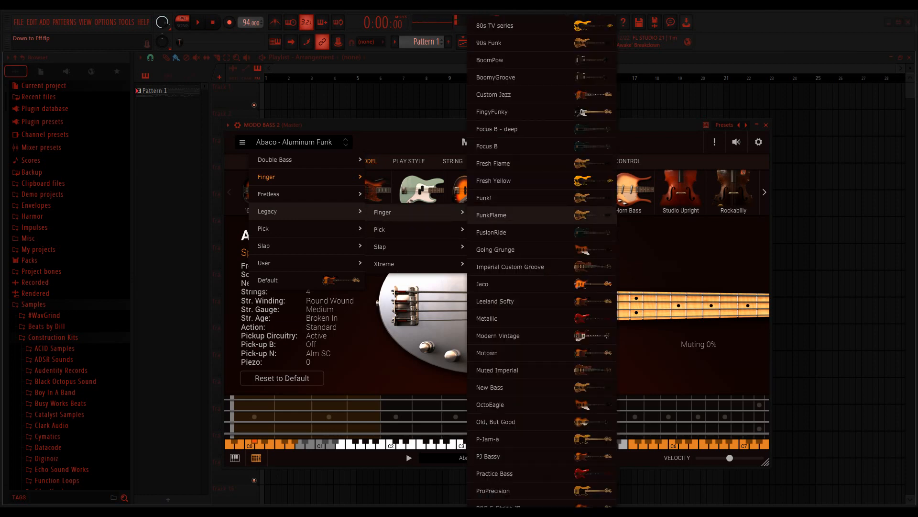
{"action": "mouse_move", "coordinate": [388, 229]}
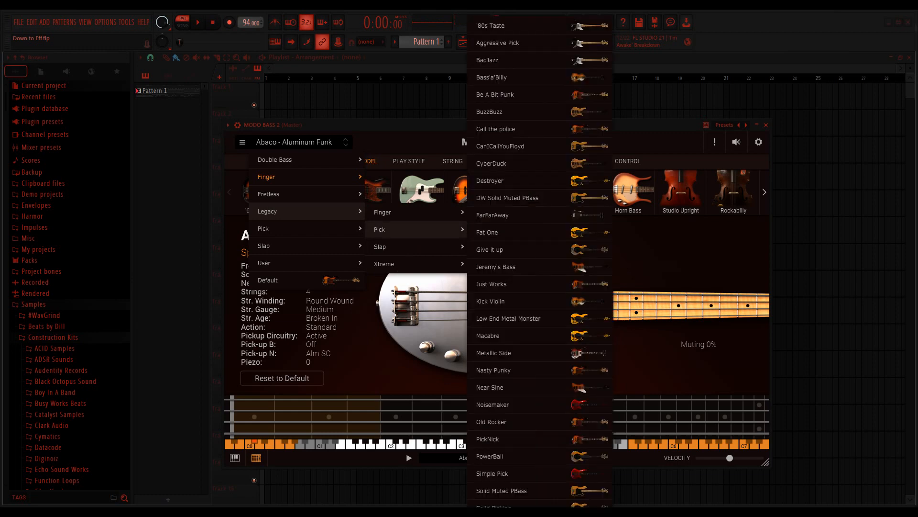
{"action": "mouse_move", "coordinate": [387, 246]}
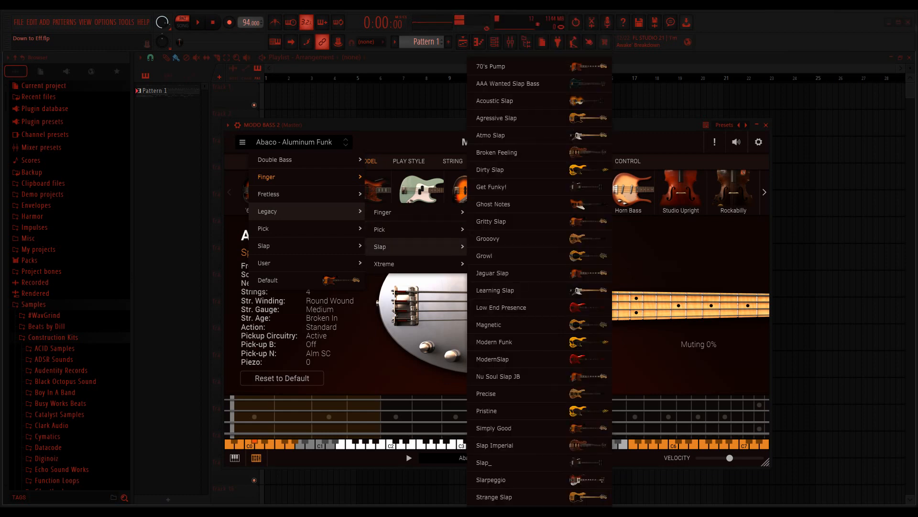
{"action": "mouse_move", "coordinate": [388, 263]}
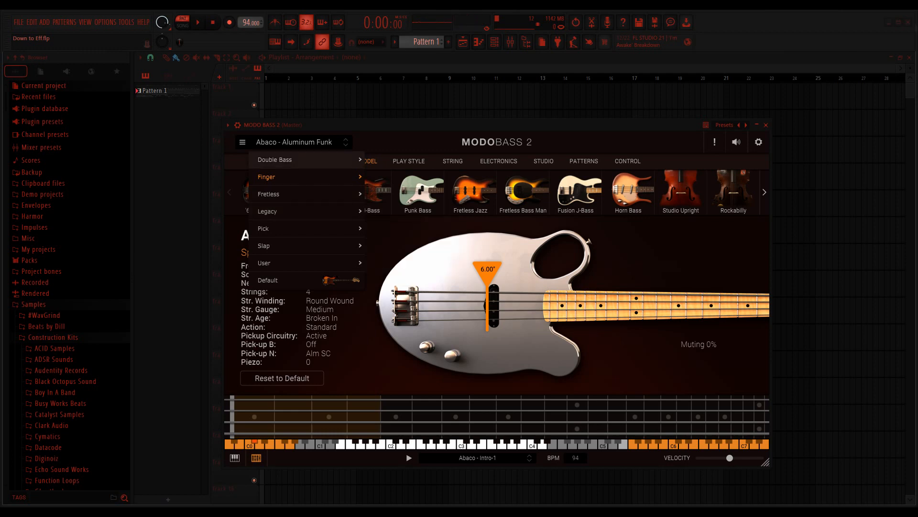
{"action": "left_click", "coordinate": [410, 141]}
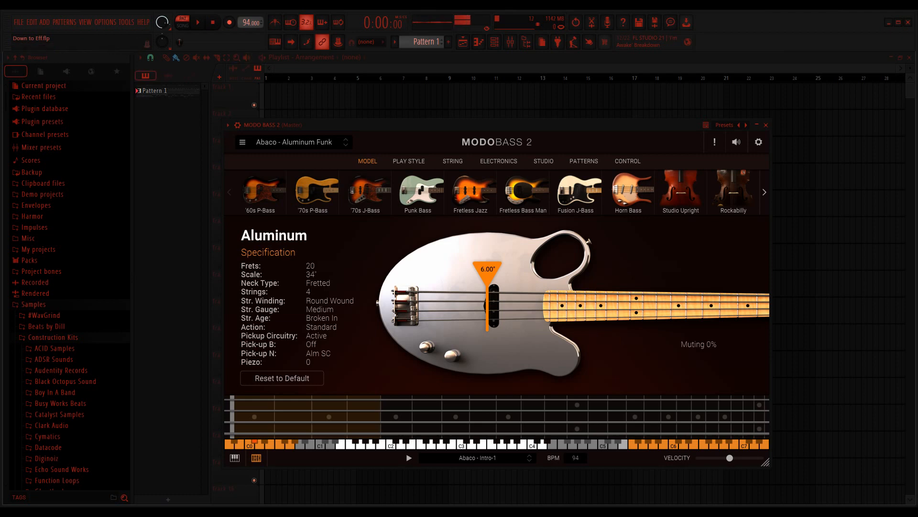
Play Pattern 1 to listen to the Abaco - Aluminum Funk preset, and stop playback
{"action": "key", "text": "space"}
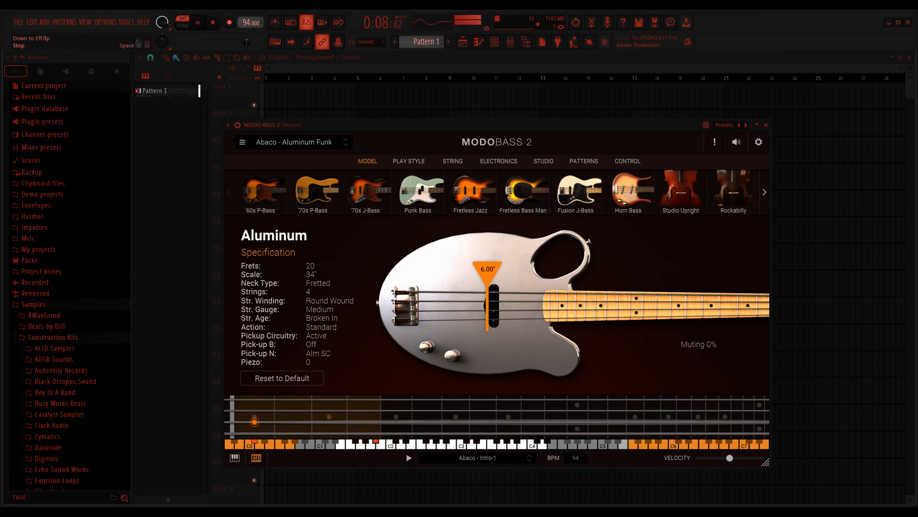
{"action": "key", "text": "space"}
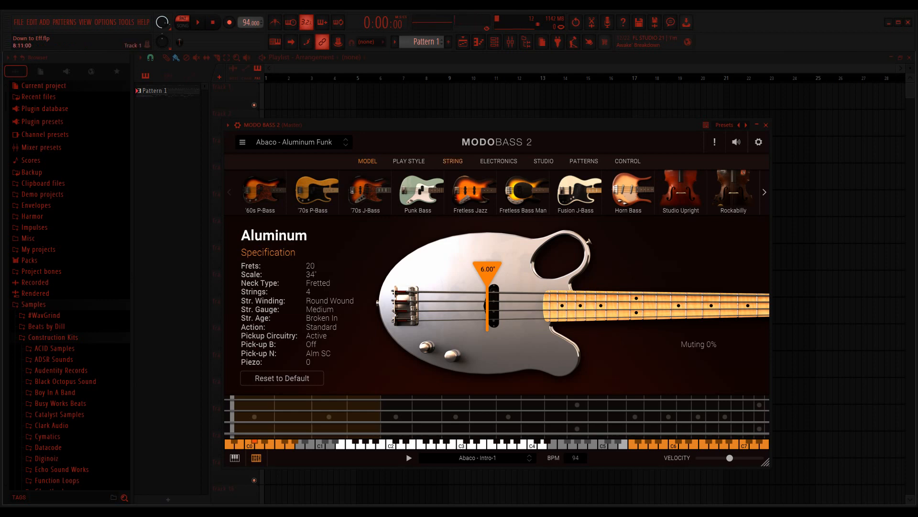
Look through the String, Play Style, Model and Electronics pages of the Aluminum bass
{"action": "left_click", "coordinate": [452, 162]}
{"action": "left_click", "coordinate": [409, 162]}
{"action": "left_click", "coordinate": [367, 161]}
{"action": "left_click", "coordinate": [499, 161]}
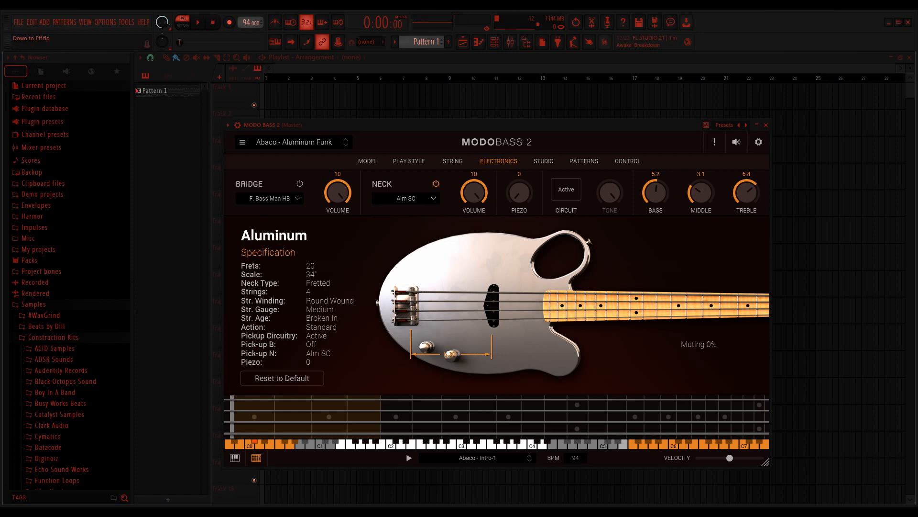
{"action": "left_click", "coordinate": [499, 162]}
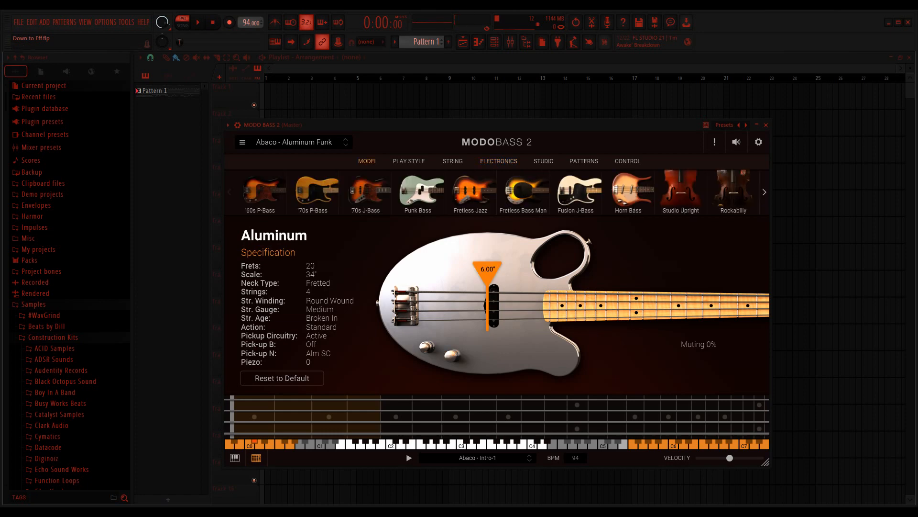
Examine the destination folders offered when saving the preset under a new name, and leave without saving
{"action": "left_click", "coordinate": [243, 142]}
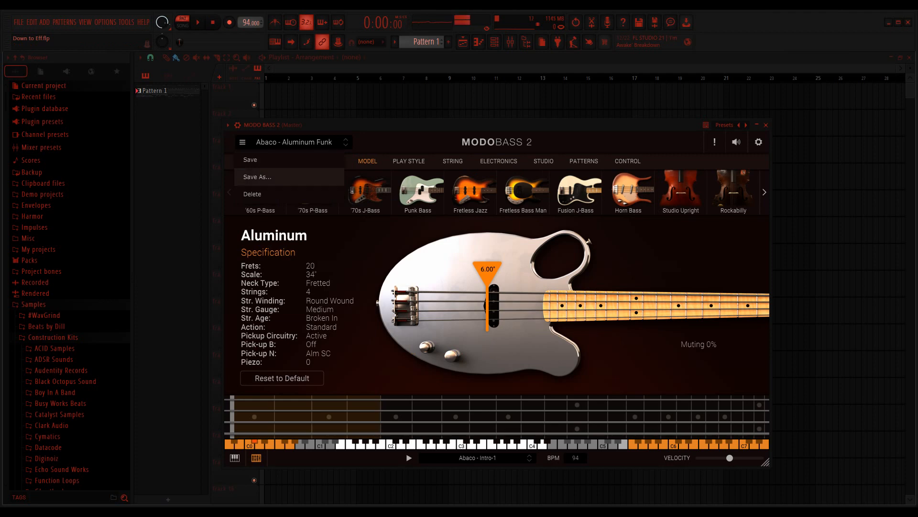
{"action": "left_click", "coordinate": [258, 176]}
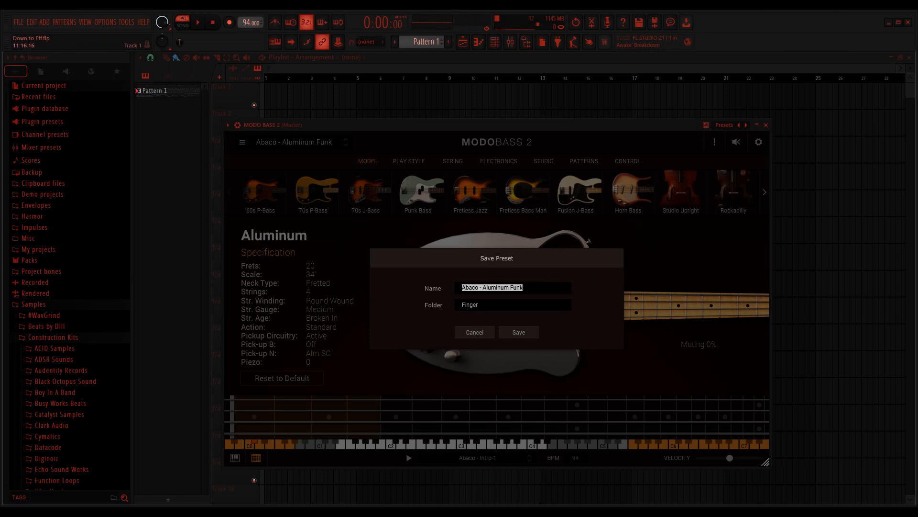
{"action": "left_click_drag", "start_coordinate": [496, 258], "coordinate": [410, 221]}
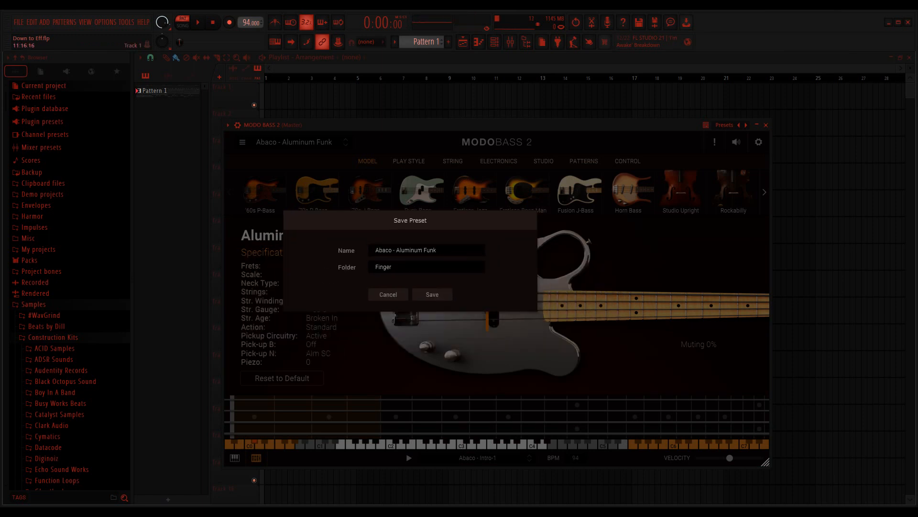
{"action": "left_click", "coordinate": [426, 267]}
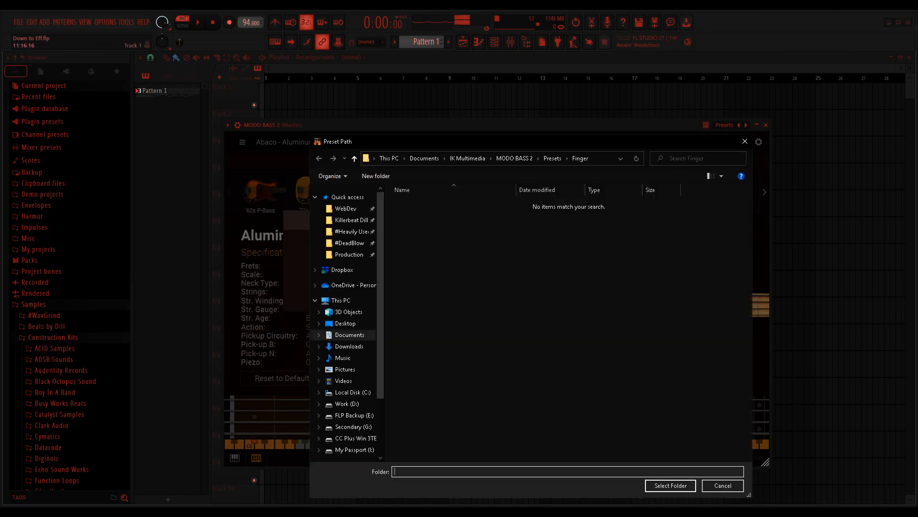
{"action": "left_click", "coordinate": [552, 158]}
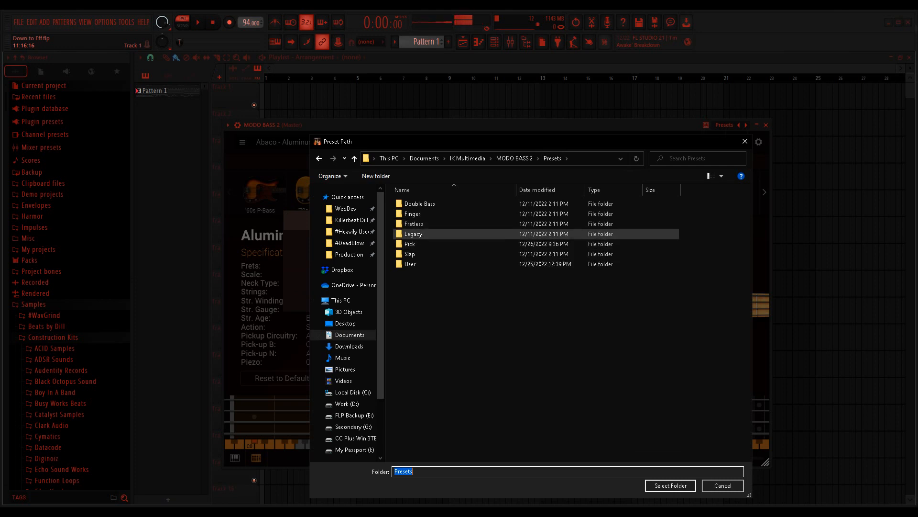
{"action": "left_click_drag", "start_coordinate": [623, 143], "coordinate": [539, 126]}
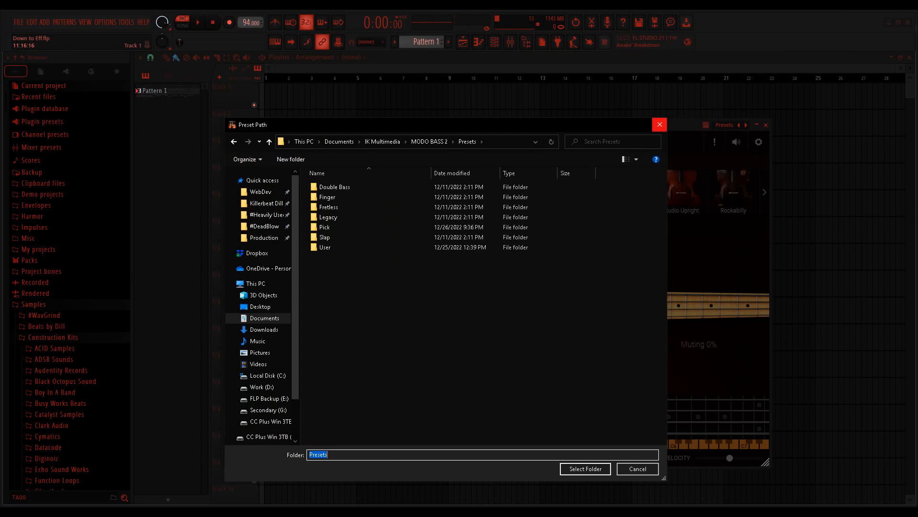
{"action": "left_click", "coordinate": [659, 125]}
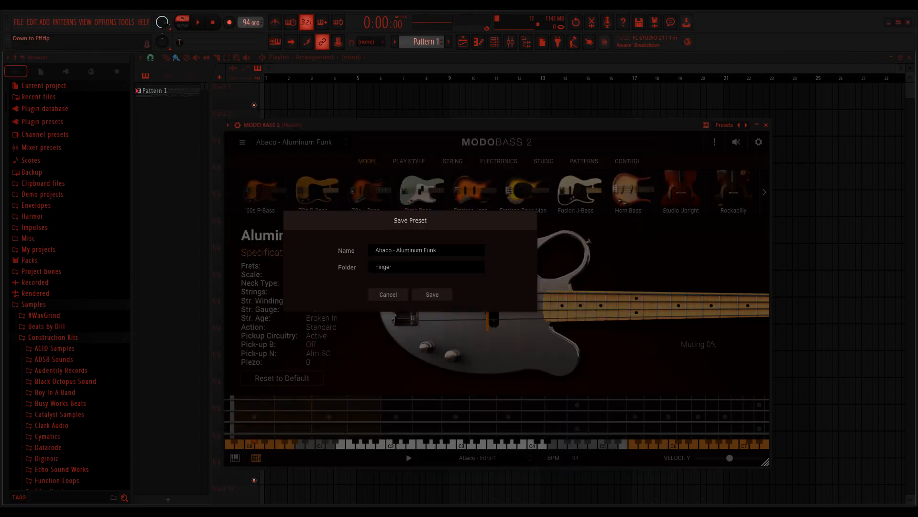
{"action": "left_click", "coordinate": [388, 294]}
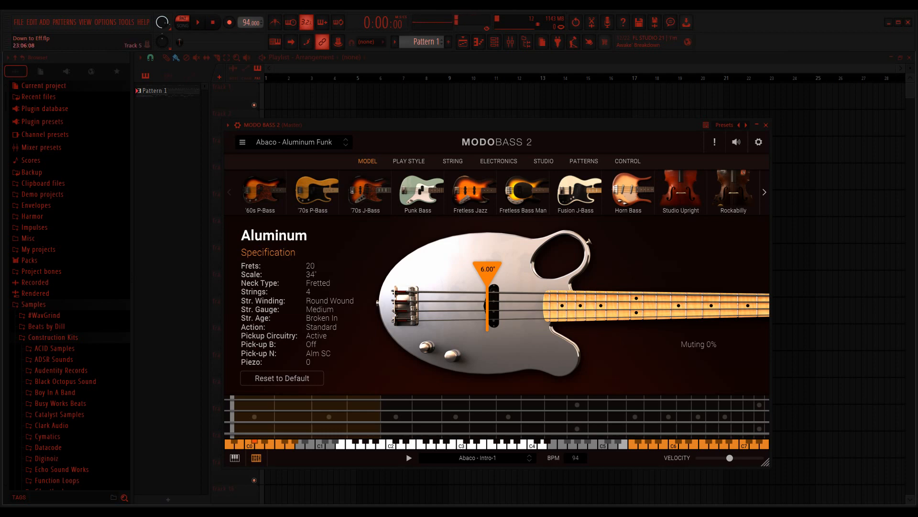
Look through the available bass models from Aluminum on to Flame Bass
{"action": "left_click", "coordinate": [764, 192]}
{"action": "left_click", "coordinate": [764, 192]}
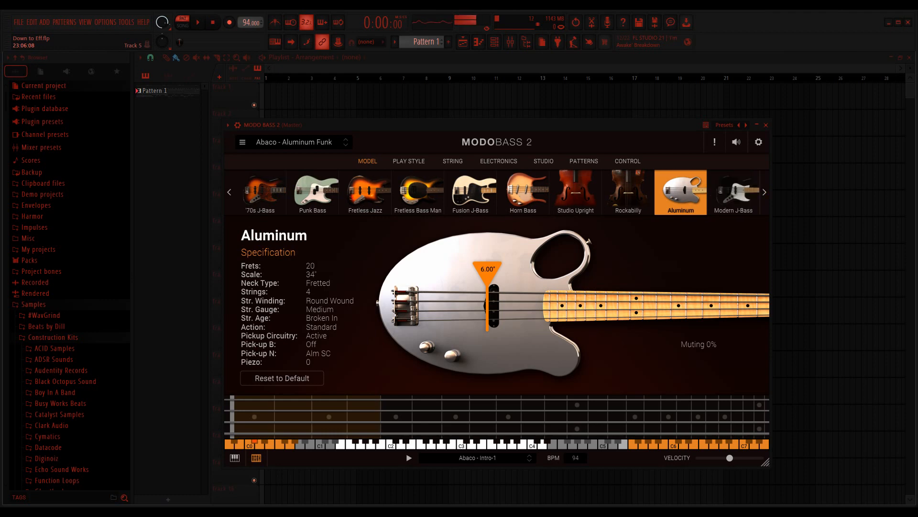
{"action": "left_click", "coordinate": [765, 192]}
{"action": "left_click", "coordinate": [765, 192]}
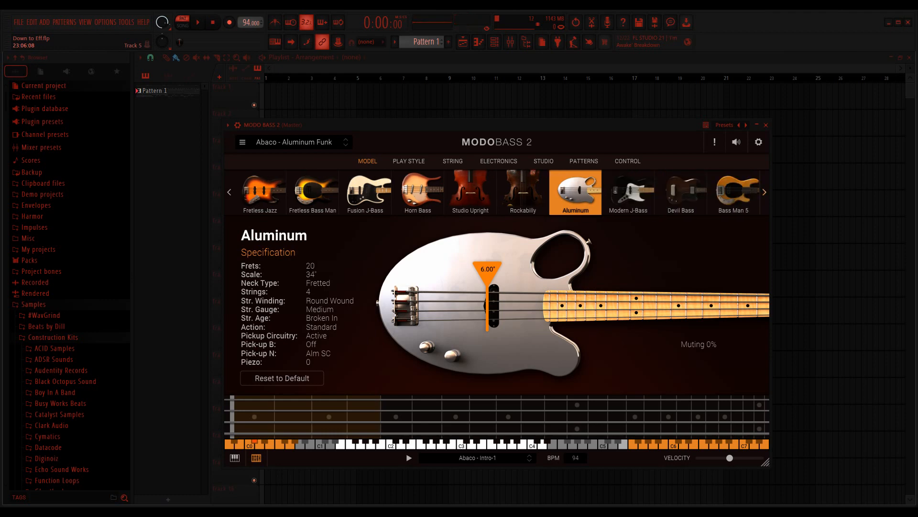
{"action": "left_click", "coordinate": [765, 193]}
{"action": "left_click", "coordinate": [765, 192]}
{"action": "left_click", "coordinate": [764, 192]}
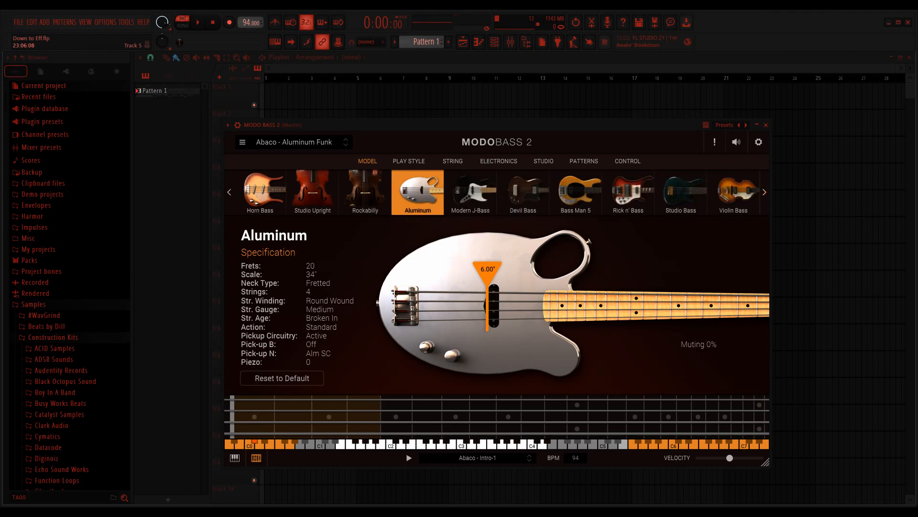
{"action": "left_click", "coordinate": [765, 192]}
{"action": "left_click", "coordinate": [764, 193]}
{"action": "left_click", "coordinate": [765, 192]}
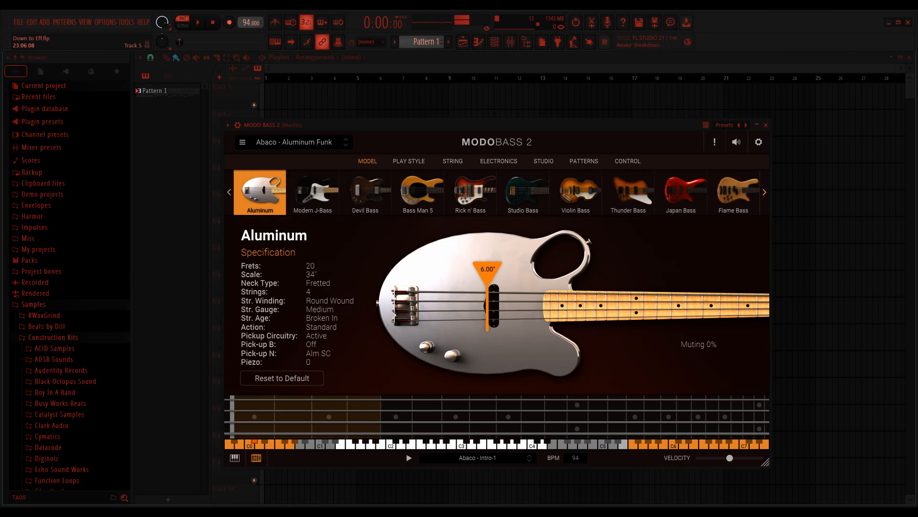
Look through the remaining bass models up to Metal Bass
{"action": "left_click", "coordinate": [765, 193]}
{"action": "left_click", "coordinate": [764, 192]}
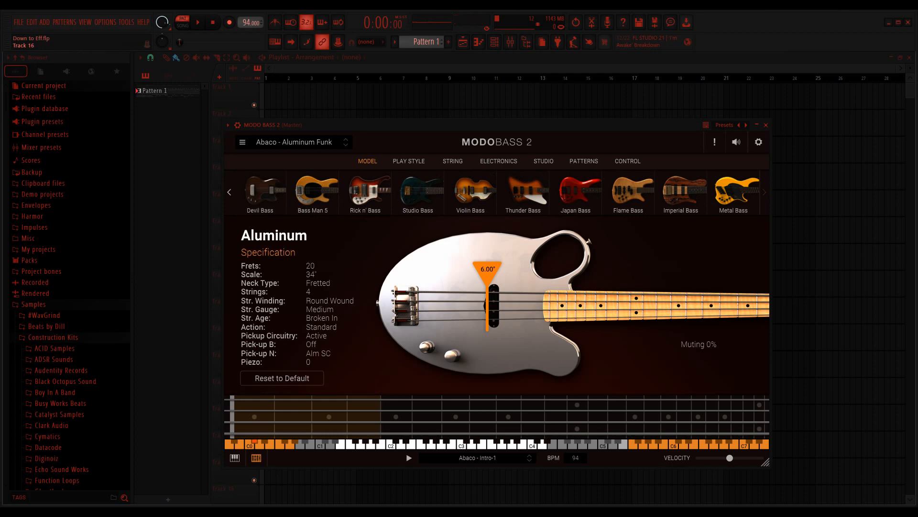
Cycle through the finger stroke options and the touch options in the Aluminum bass's play style settings
{"action": "left_click", "coordinate": [409, 161]}
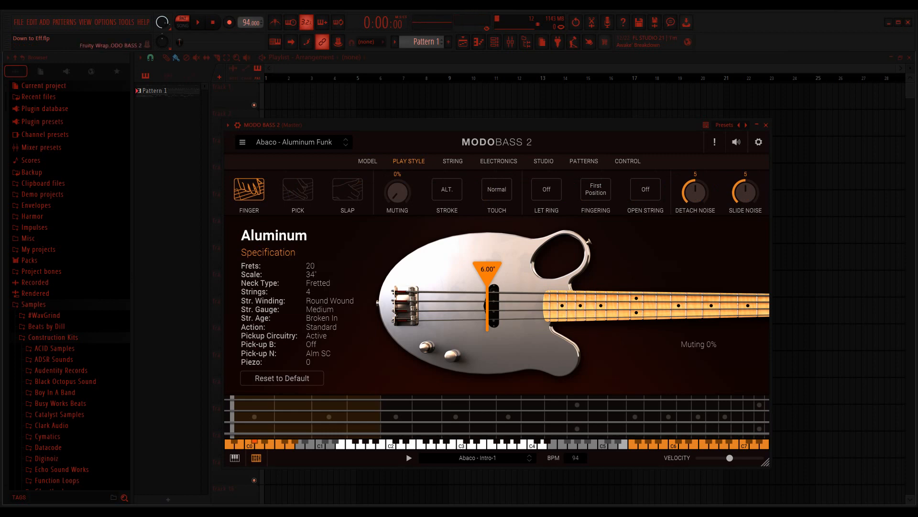
{"action": "left_click", "coordinate": [447, 189]}
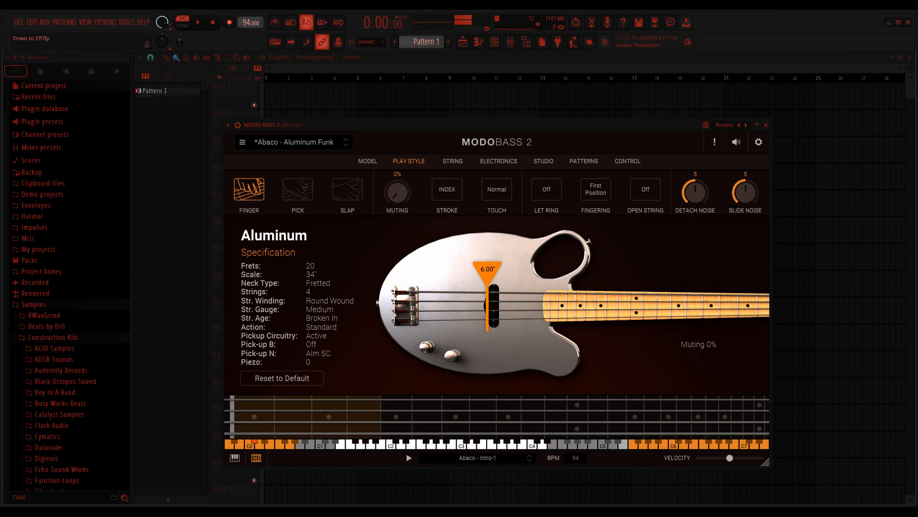
{"action": "left_click", "coordinate": [447, 189]}
{"action": "left_click", "coordinate": [448, 189]}
{"action": "left_click", "coordinate": [497, 189]}
{"action": "left_click", "coordinate": [497, 190]}
{"action": "left_click", "coordinate": [497, 190]}
Try six strings on the Aluminum bass and return it to 4 strings
{"action": "left_click", "coordinate": [452, 161]}
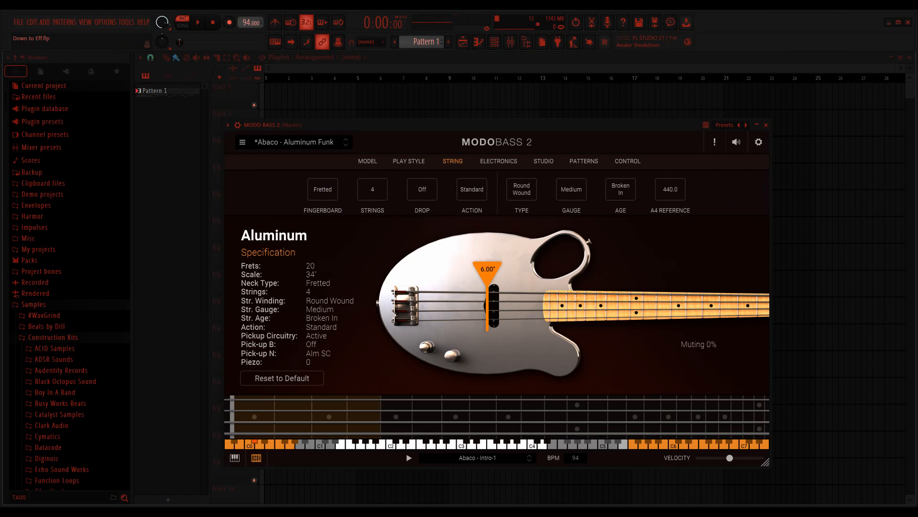
{"action": "left_click", "coordinate": [373, 189]}
{"action": "left_click", "coordinate": [373, 189]}
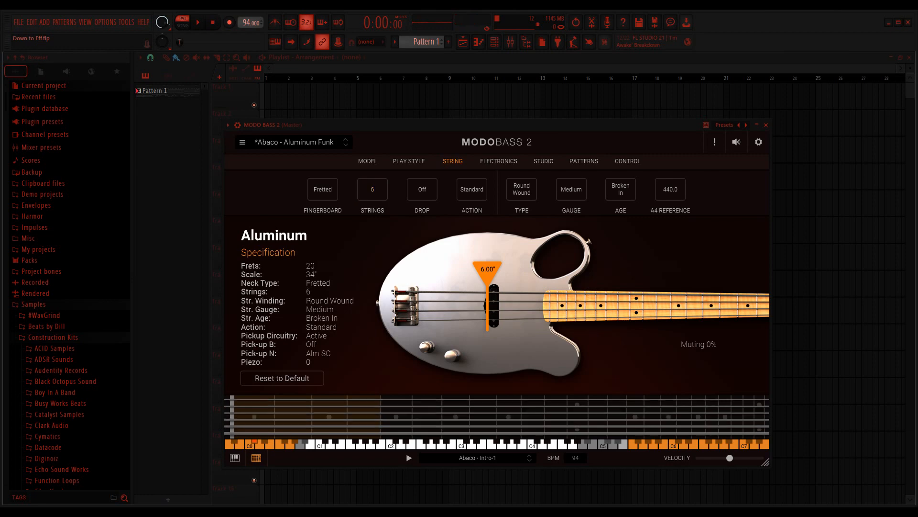
{"action": "left_click", "coordinate": [373, 189]}
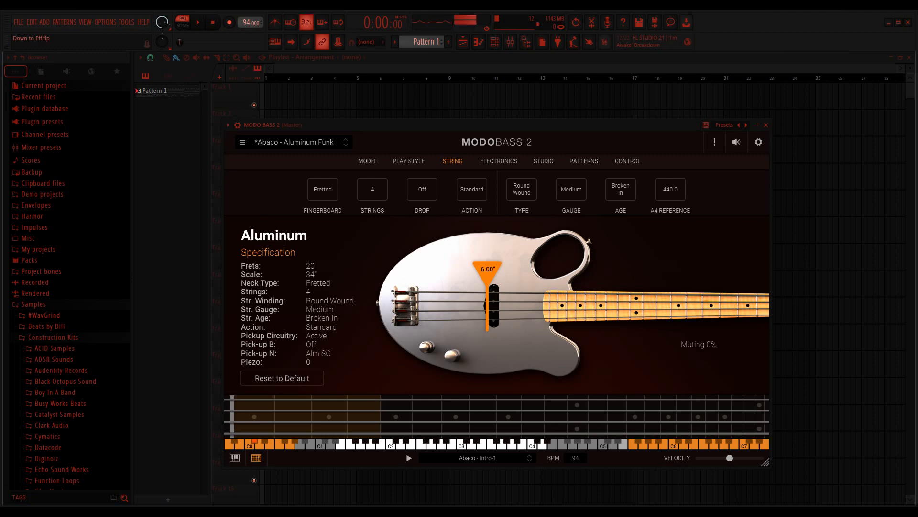
Cycle the string age through its options to New and back to Broken In
{"action": "left_click", "coordinate": [621, 190]}
{"action": "left_click", "coordinate": [621, 190]}
{"action": "left_click", "coordinate": [621, 190]}
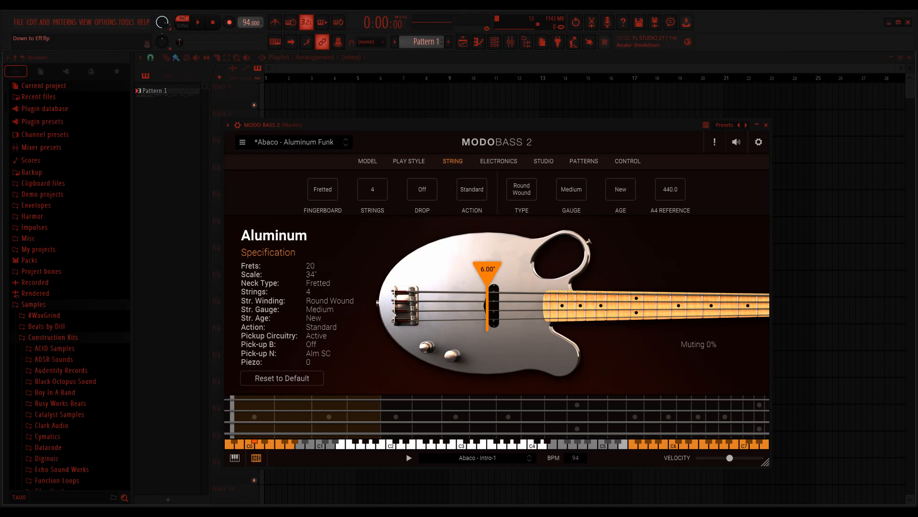
{"action": "left_click", "coordinate": [620, 189]}
Save the project, and switch the neck pickup off and back on in the electronics settings
{"action": "left_click", "coordinate": [499, 162]}
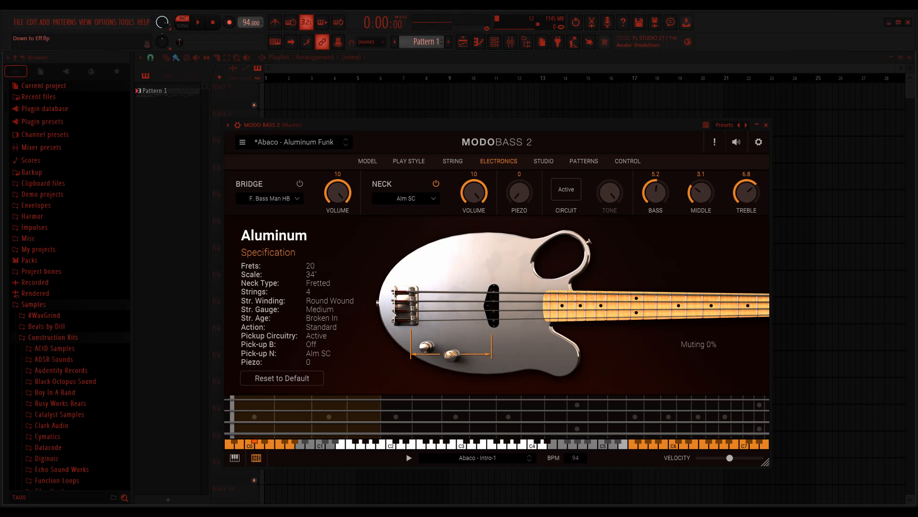
{"action": "key", "text": "ctrl+s"}
{"action": "left_click", "coordinate": [435, 183]}
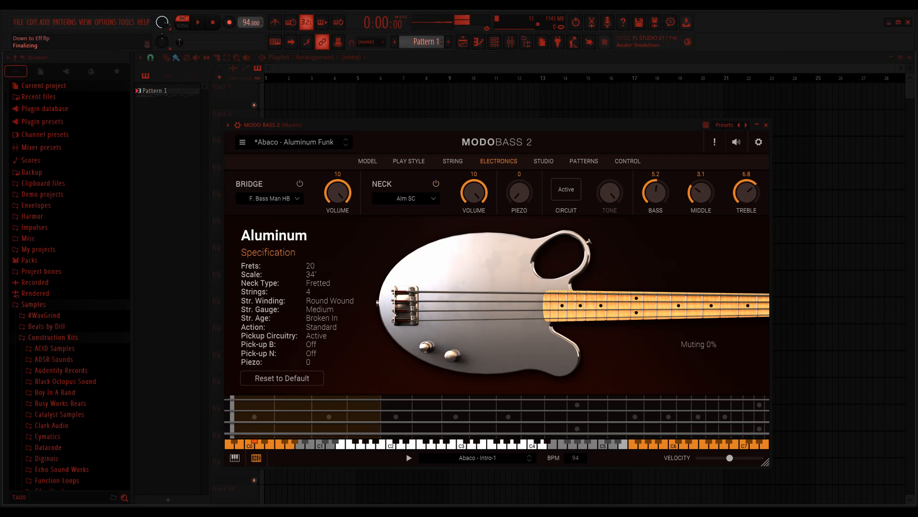
{"action": "left_click", "coordinate": [436, 184]}
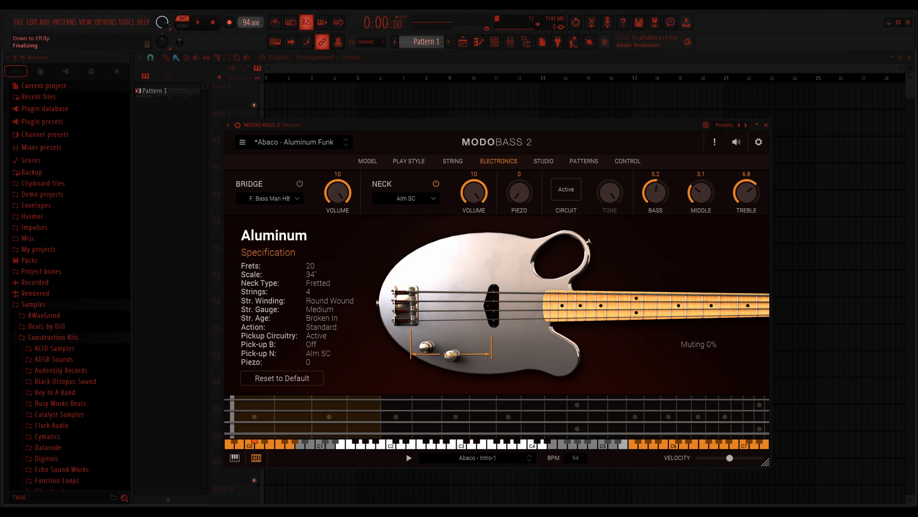
Try Devil SC as the neck pickup and return to Alm SC
{"action": "left_click", "coordinate": [433, 199]}
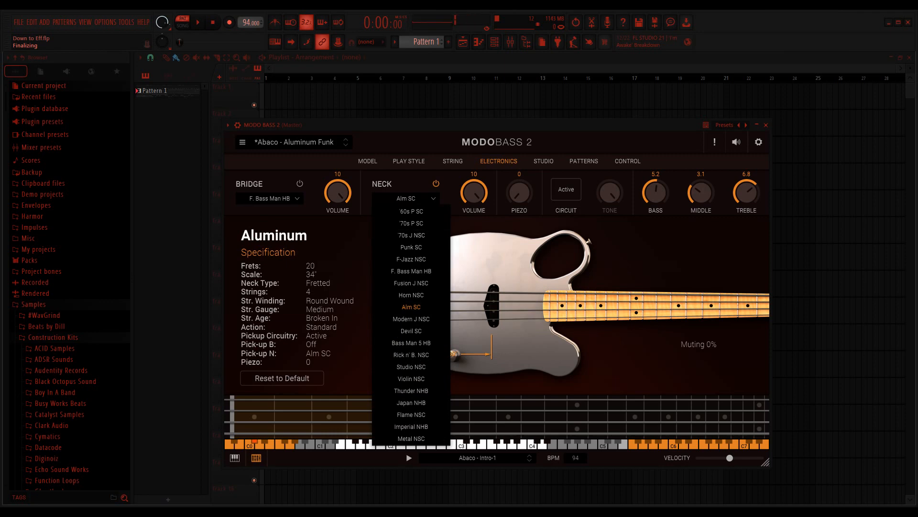
{"action": "left_click", "coordinate": [410, 331]}
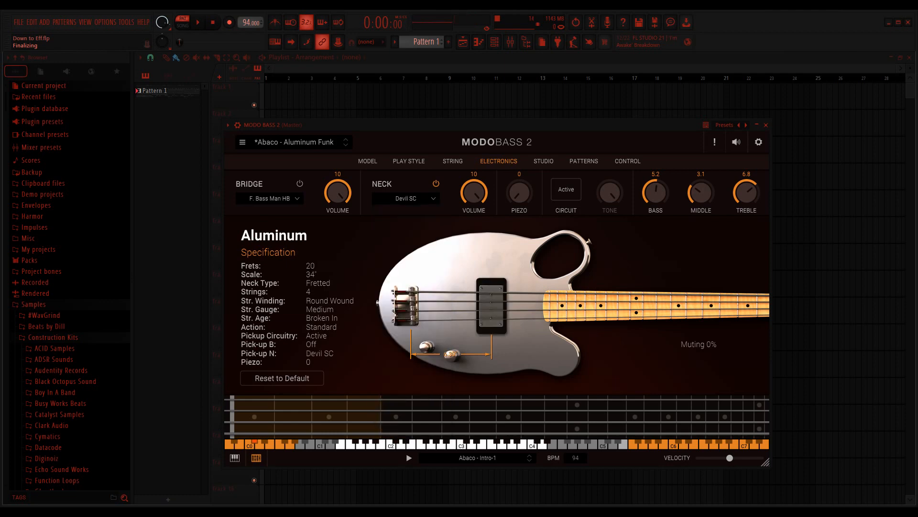
{"action": "left_click", "coordinate": [406, 198]}
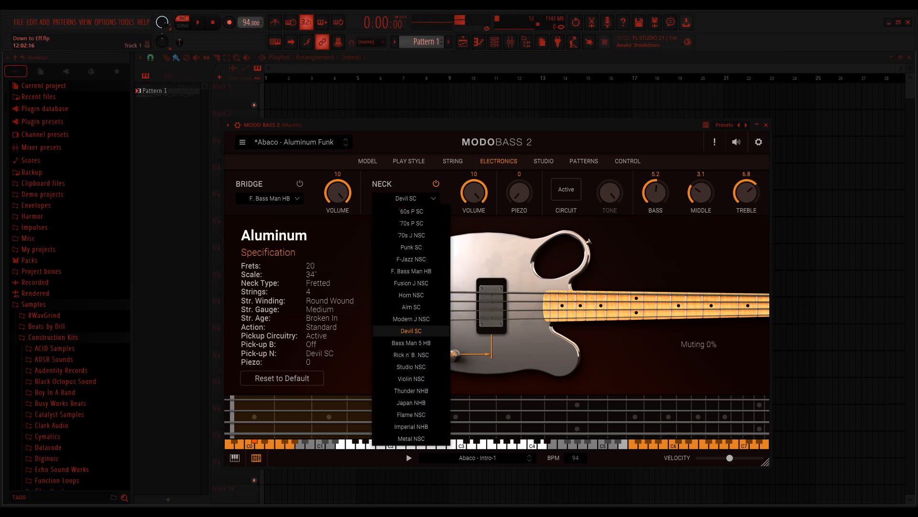
{"action": "left_click", "coordinate": [411, 306]}
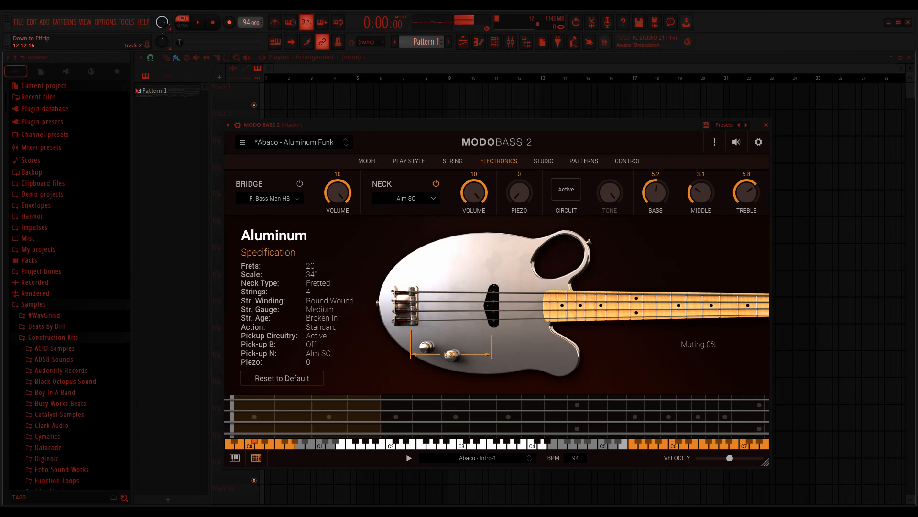
Switch on the bridge pickup, set its type to Alm SC, and switch it off again
{"action": "left_click", "coordinate": [300, 184]}
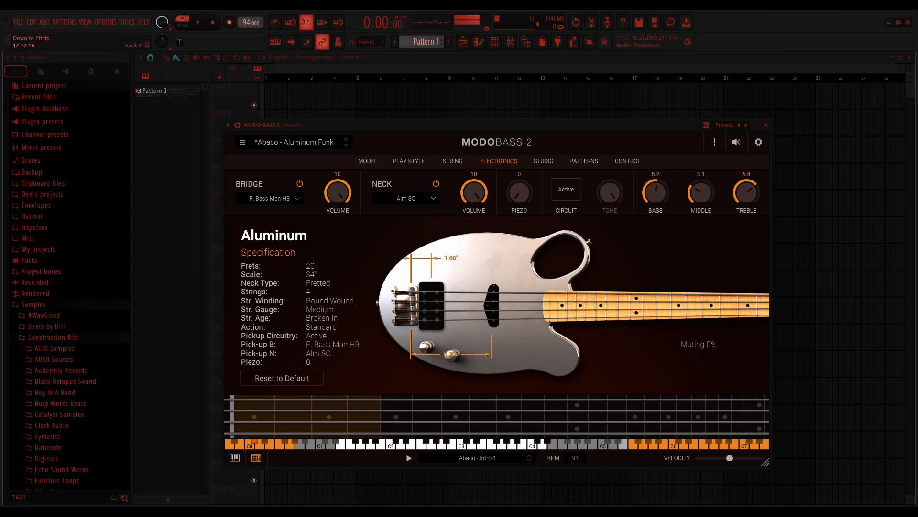
{"action": "left_click", "coordinate": [271, 198]}
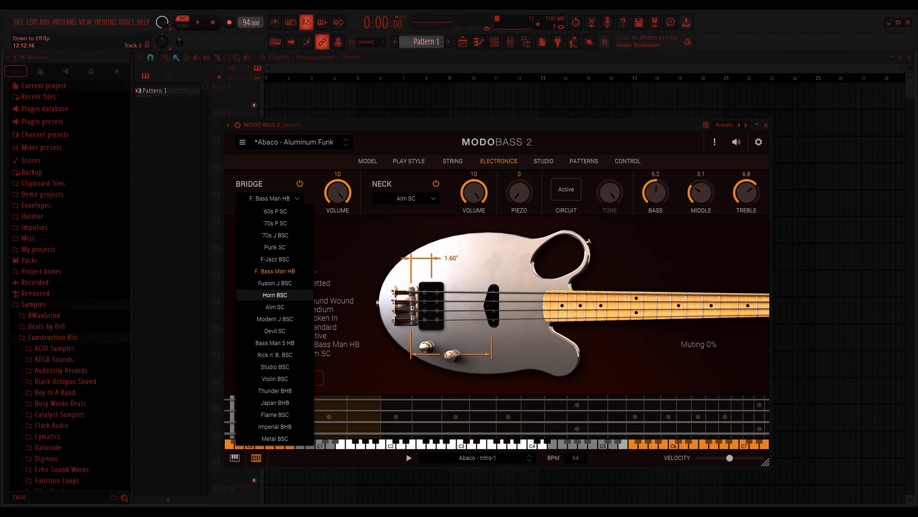
{"action": "left_click", "coordinate": [275, 307]}
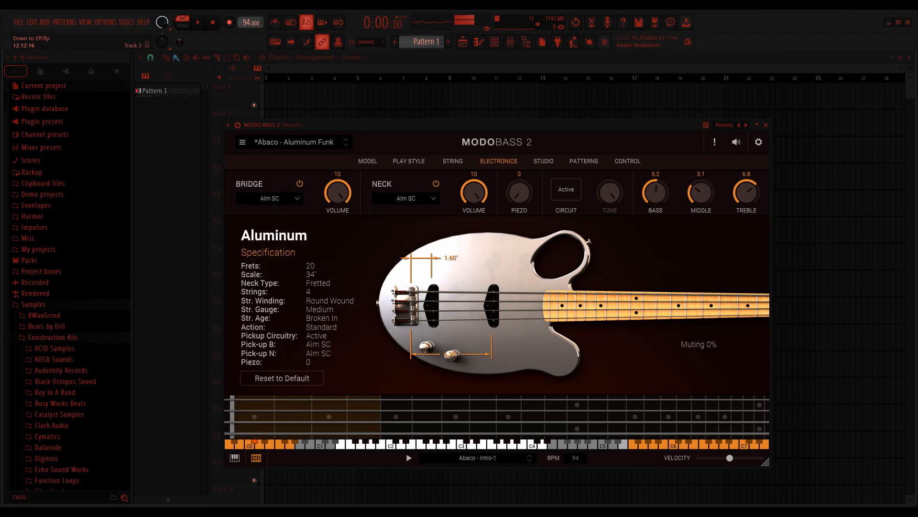
{"action": "left_click", "coordinate": [299, 183]}
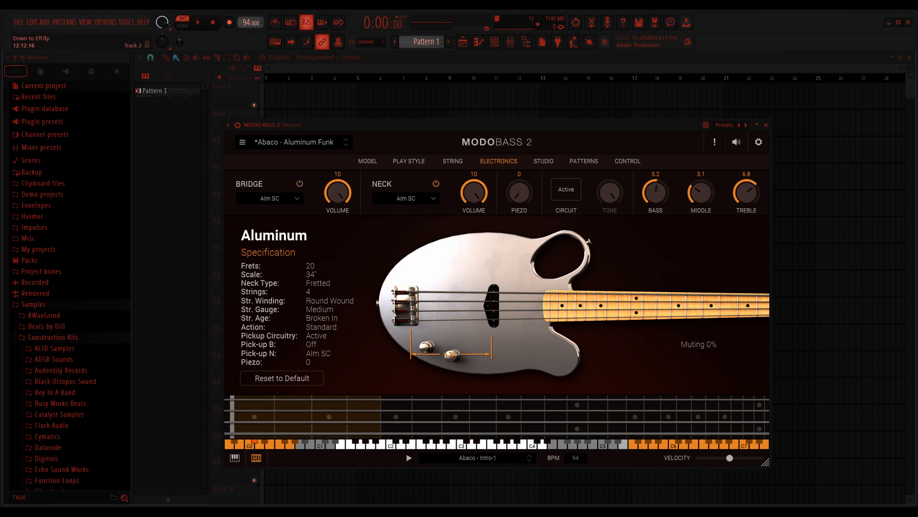
Turn the bridge pickup on to review its available pickup types, and turn it back off
{"action": "left_click", "coordinate": [300, 184]}
{"action": "left_click", "coordinate": [286, 198]}
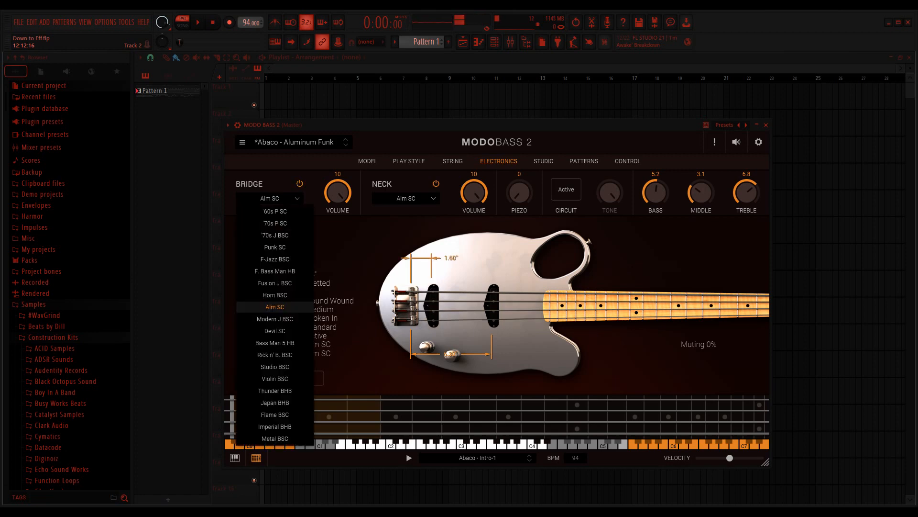
{"action": "left_click", "coordinate": [287, 198]}
{"action": "left_click", "coordinate": [299, 184]}
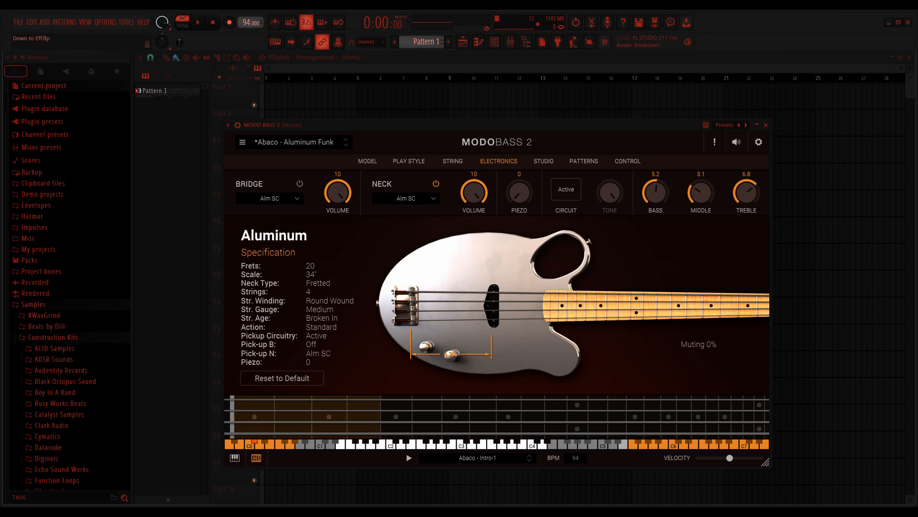
Toggle the bass circuit between Passive and Active to compare their tone controls, ending on Active
{"action": "left_click", "coordinate": [544, 161]}
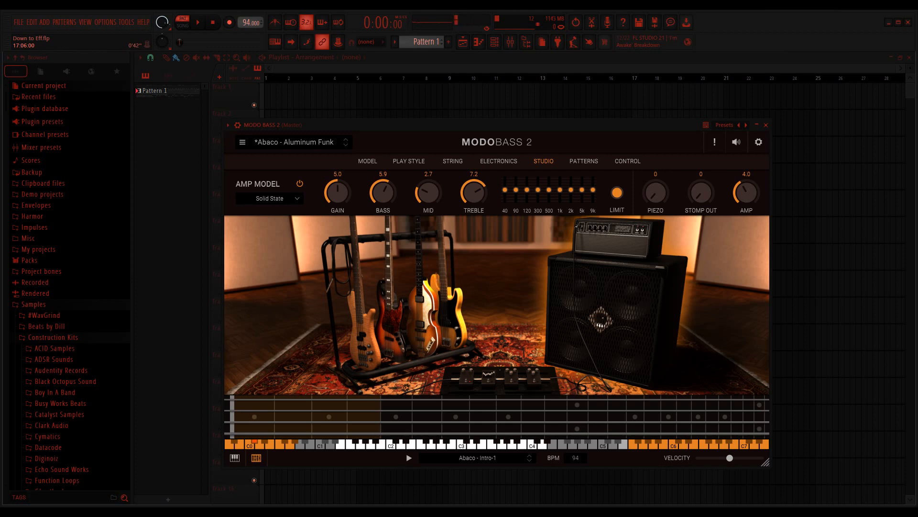
{"action": "left_click", "coordinate": [499, 161]}
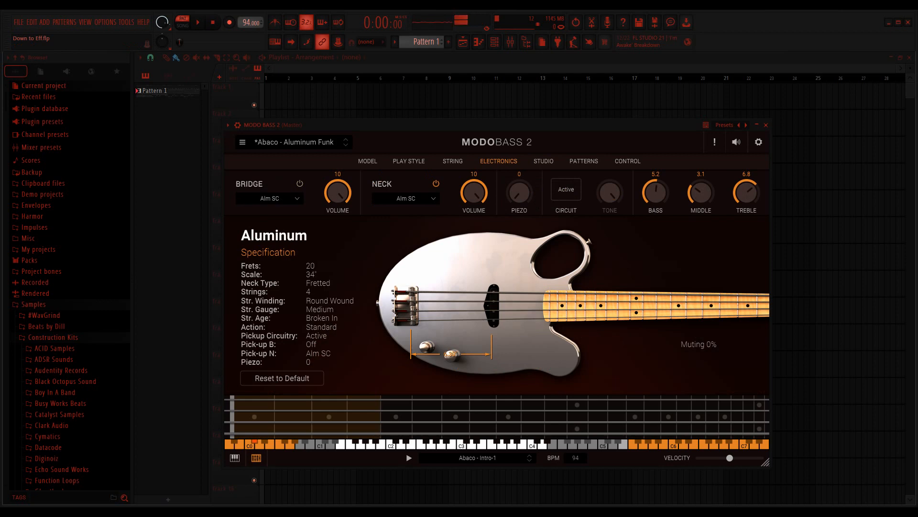
{"action": "left_click", "coordinate": [566, 189]}
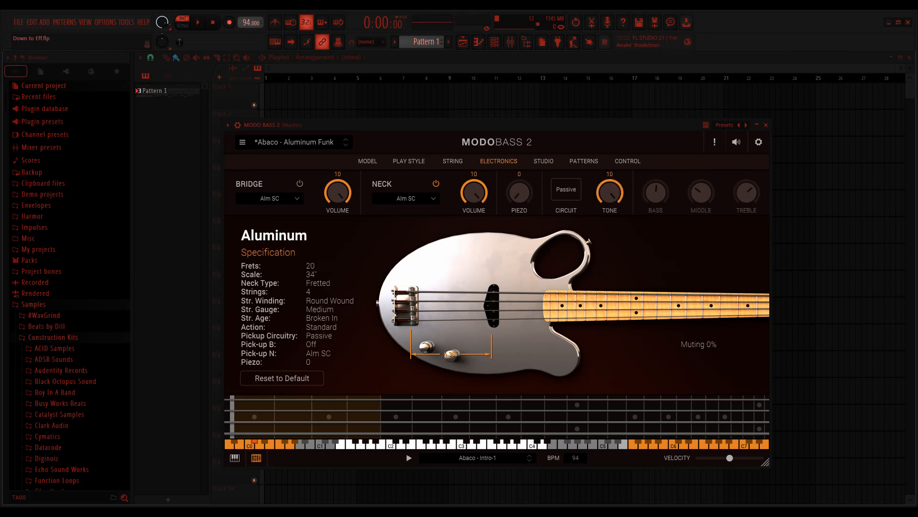
{"action": "left_click", "coordinate": [566, 190]}
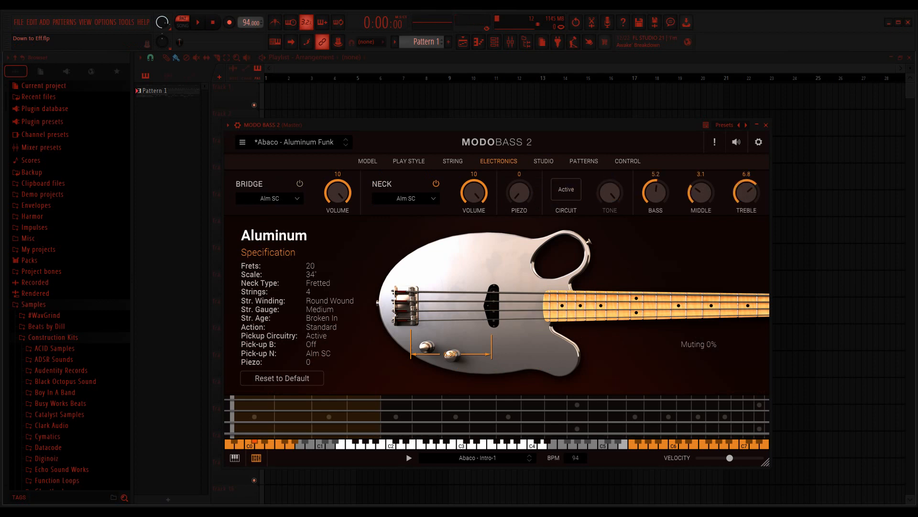
{"action": "left_click", "coordinate": [567, 189]}
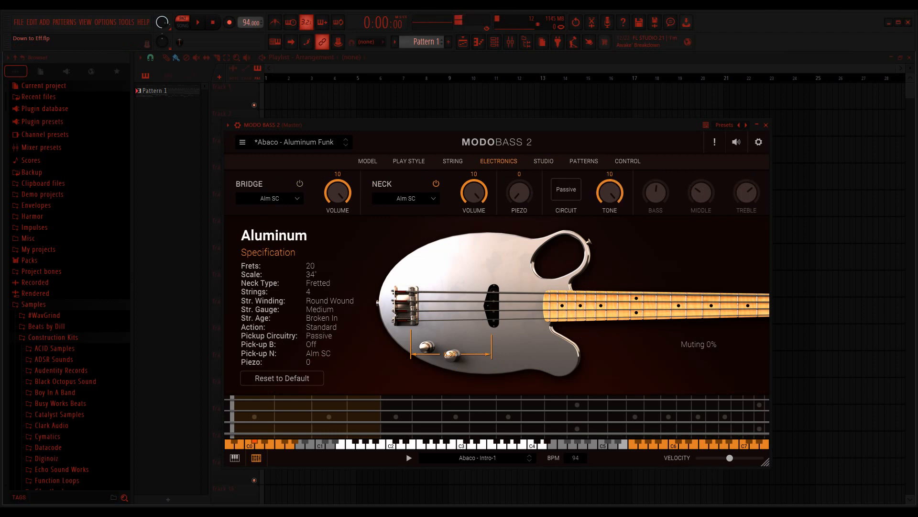
{"action": "left_click", "coordinate": [567, 189]}
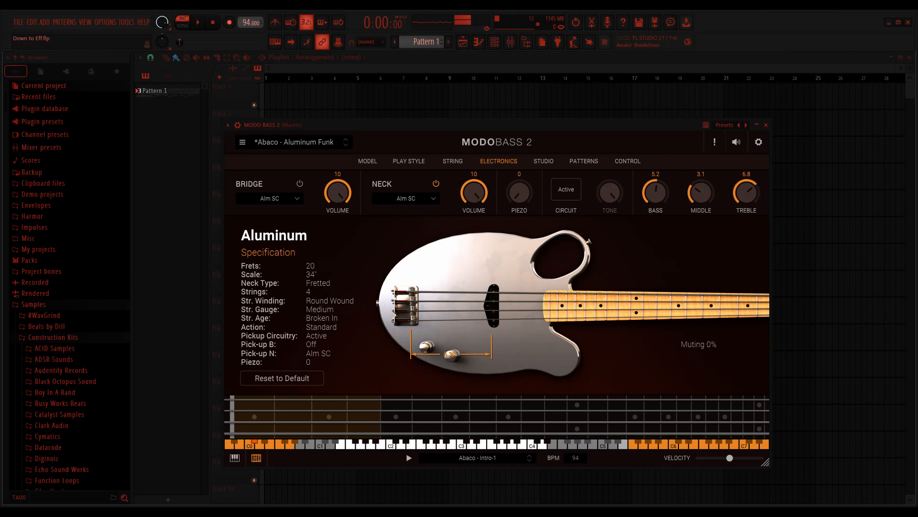
Review the amp models in the studio settings and keep Solid State
{"action": "left_click", "coordinate": [544, 161]}
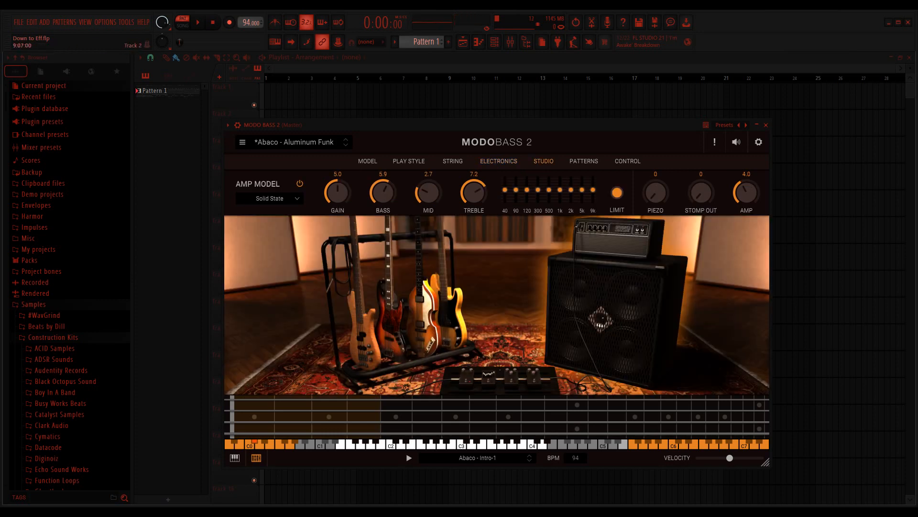
{"action": "left_click", "coordinate": [270, 198]}
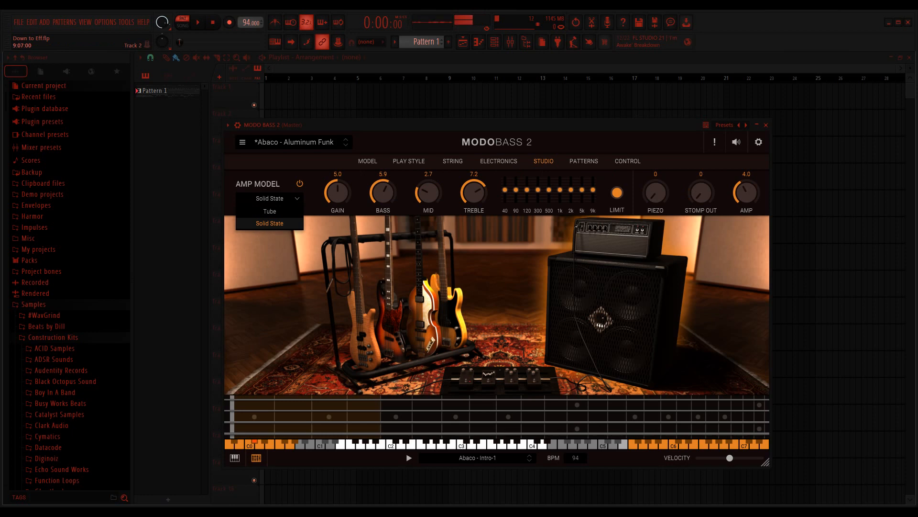
{"action": "left_click", "coordinate": [269, 224]}
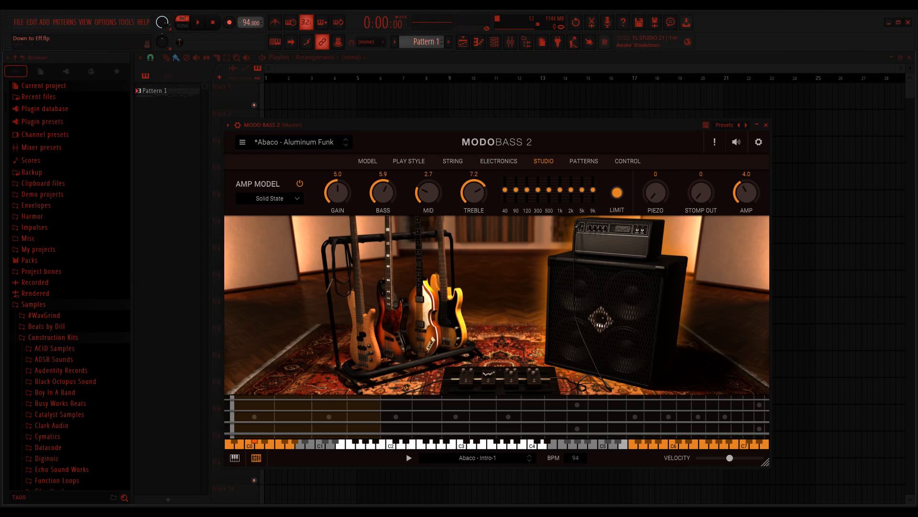
Filter the Funk patterns to the Intro section and preview the Funk One Intro-1 pattern
{"action": "left_click", "coordinate": [584, 161]}
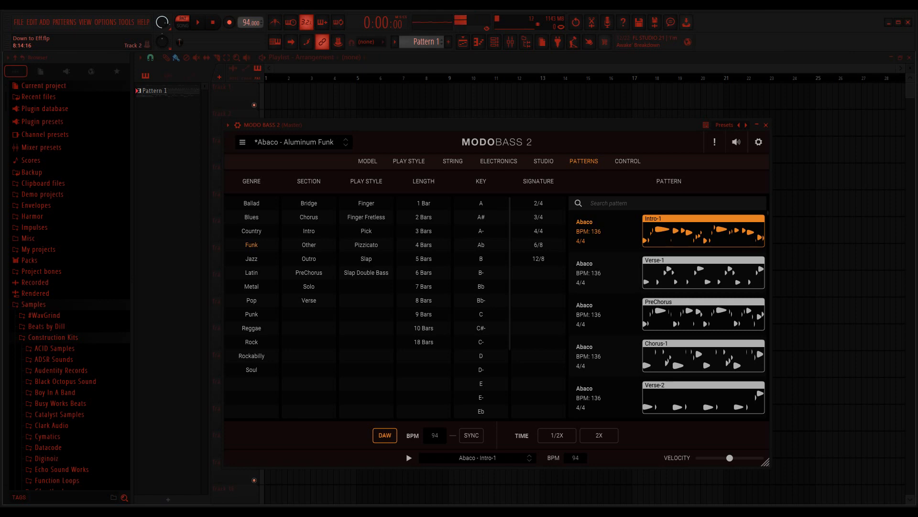
{"action": "left_click", "coordinate": [308, 231]}
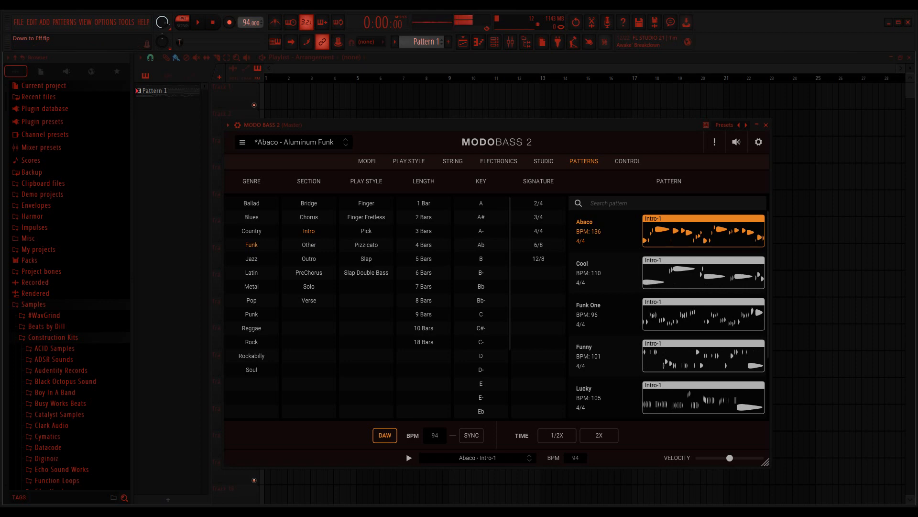
{"action": "left_click", "coordinate": [703, 314]}
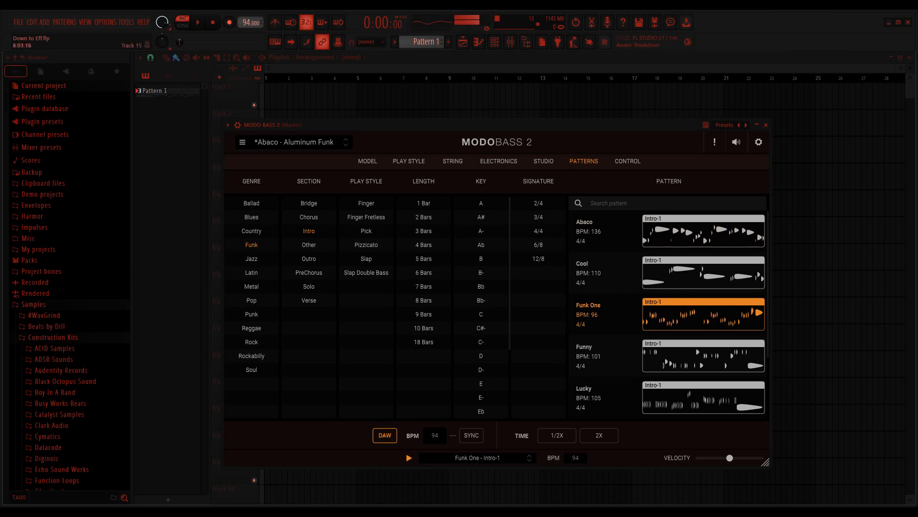
Try the 2X and 1/2X time options on the Funk One pattern, ending with both off
{"action": "left_click", "coordinate": [599, 436]}
{"action": "left_click", "coordinate": [557, 435]}
{"action": "left_click", "coordinate": [557, 435]}
Change the pattern genre filter from Funk to Metal and select the Haze Intro-1 pattern to preview it
{"action": "left_click", "coordinate": [252, 287]}
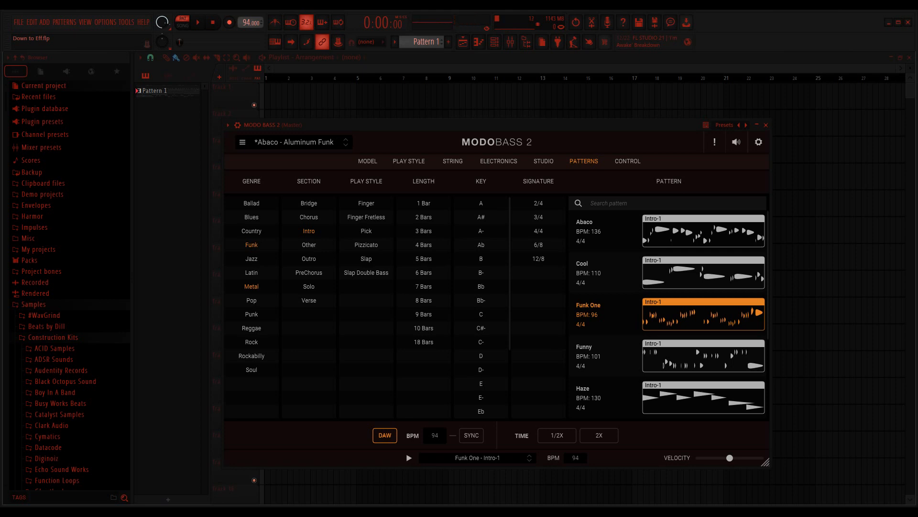
{"action": "left_click", "coordinate": [252, 244]}
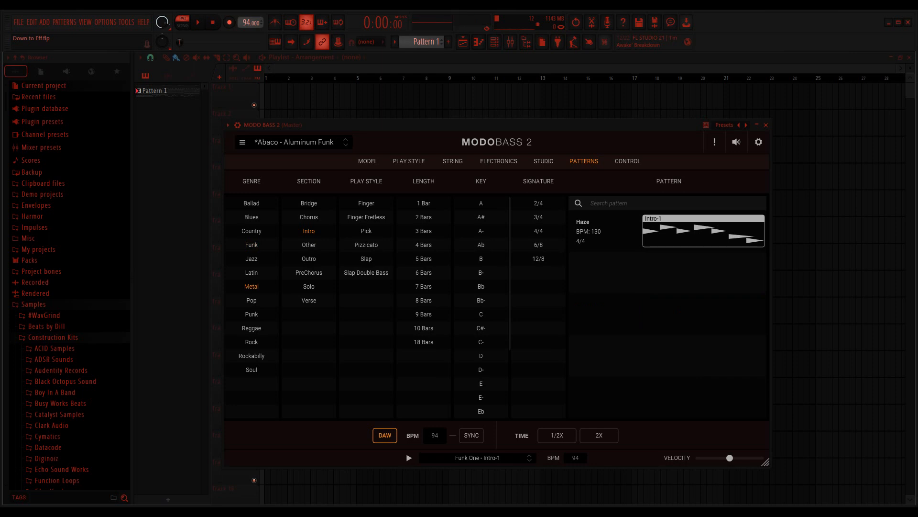
{"action": "left_click", "coordinate": [687, 231]}
{"action": "left_click", "coordinate": [703, 231]}
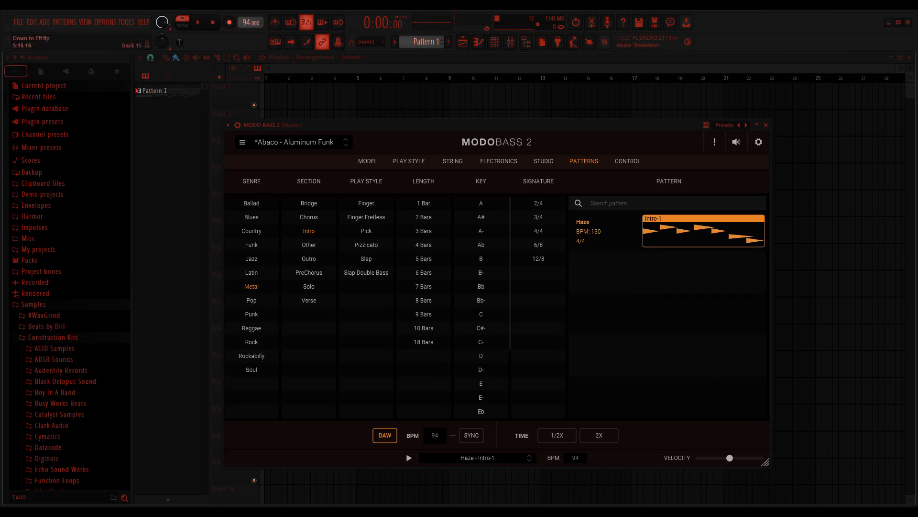
Preview the Haze Intro-1 pattern and return to the bass model selection
{"action": "left_click", "coordinate": [409, 458]}
{"action": "left_click", "coordinate": [367, 161]}
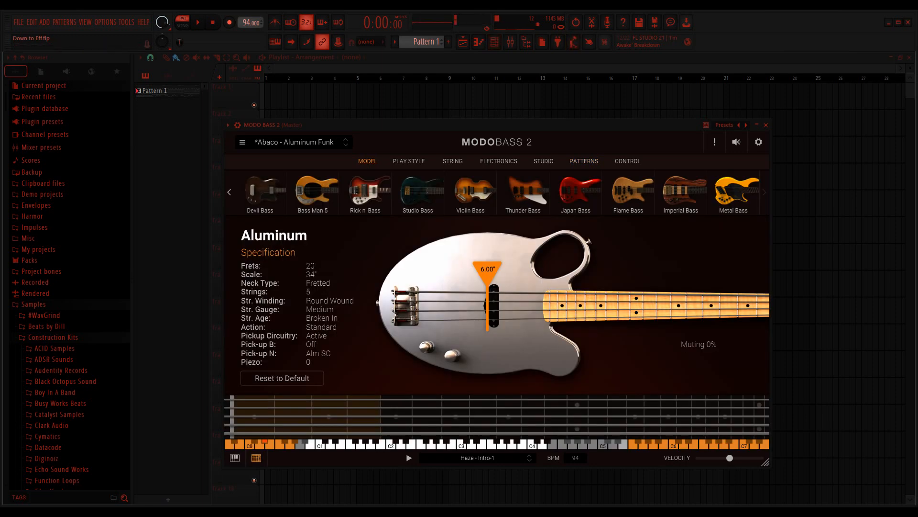
Show the channel rack, move it clear of the plugin's specification area and play Pattern 1 with only the MODO BASS 2 channel active
{"action": "left_click", "coordinate": [495, 41]}
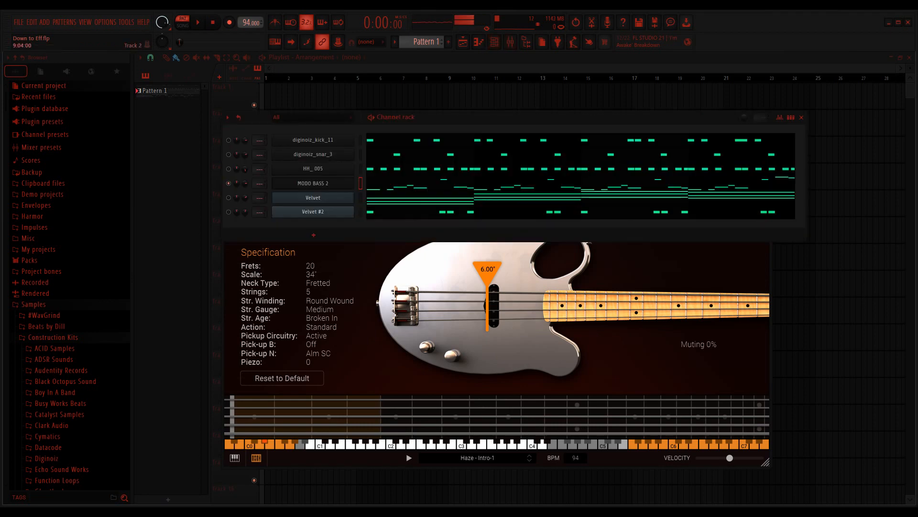
{"action": "left_click_drag", "start_coordinate": [451, 116], "coordinate": [531, 147]}
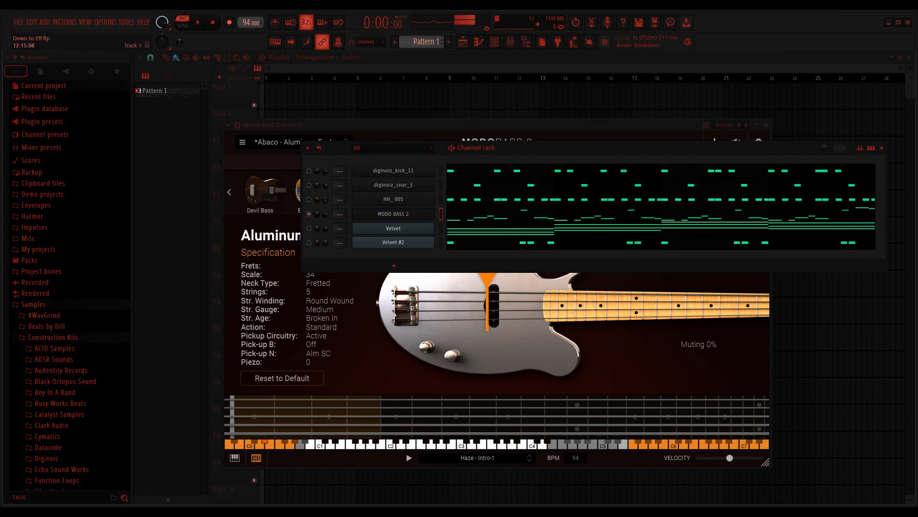
{"action": "left_click", "coordinate": [452, 148]}
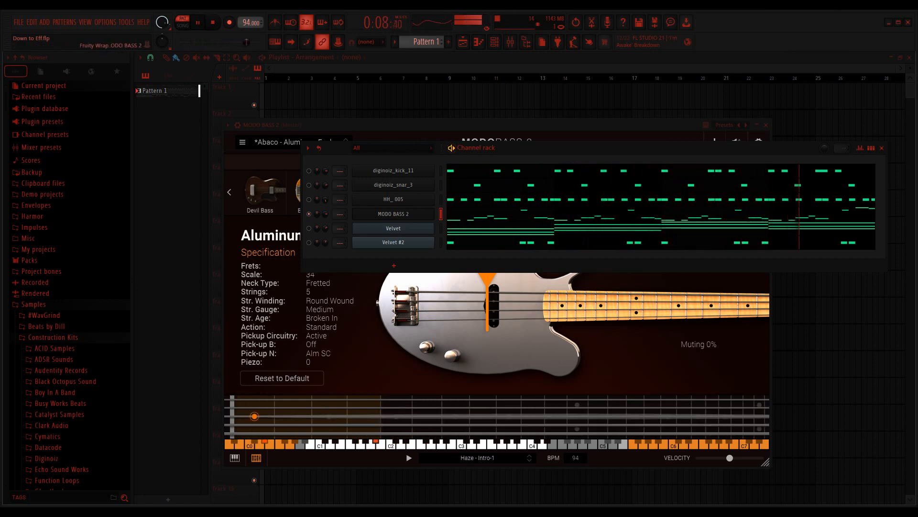
Try 6 strings on the Aluminum bass during playback, set it to 4 strings and return to the bass models
{"action": "left_click_drag", "start_coordinate": [545, 125], "coordinate": [522, 125]}
{"action": "left_click", "coordinate": [430, 162]}
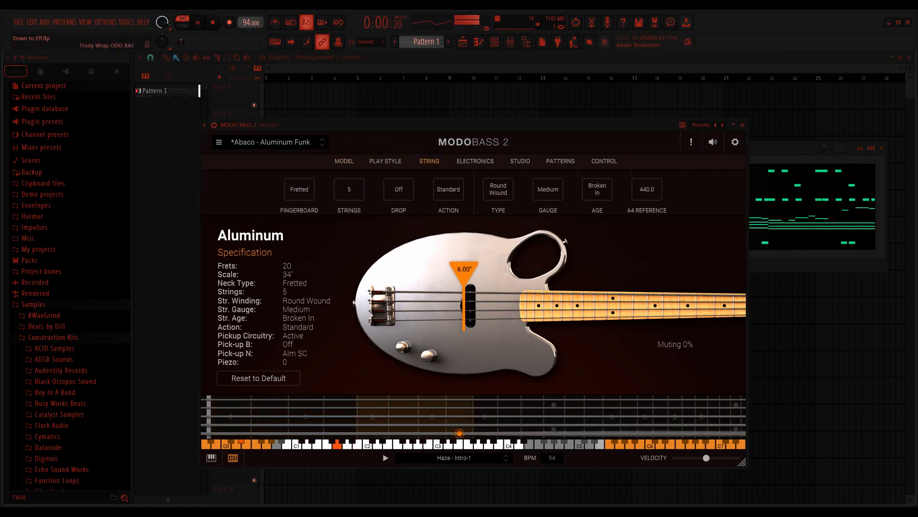
{"action": "left_click", "coordinate": [349, 190]}
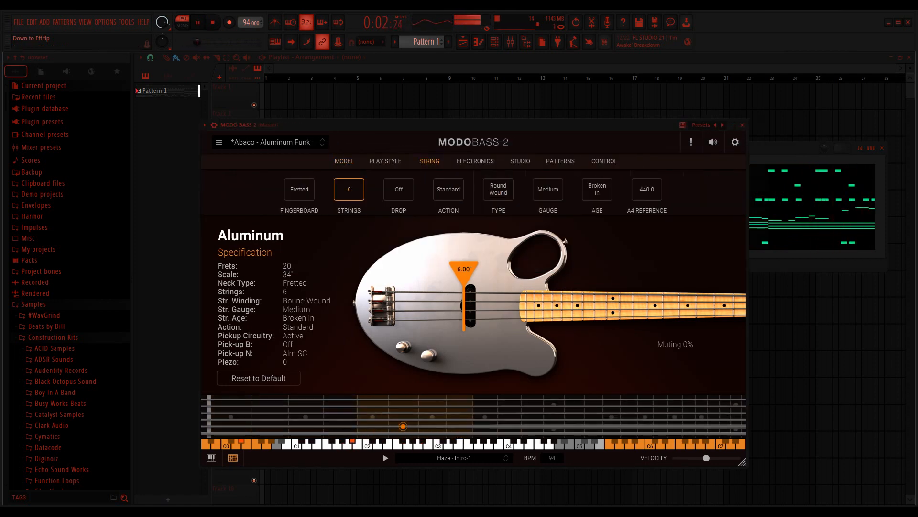
{"action": "left_click", "coordinate": [349, 189]}
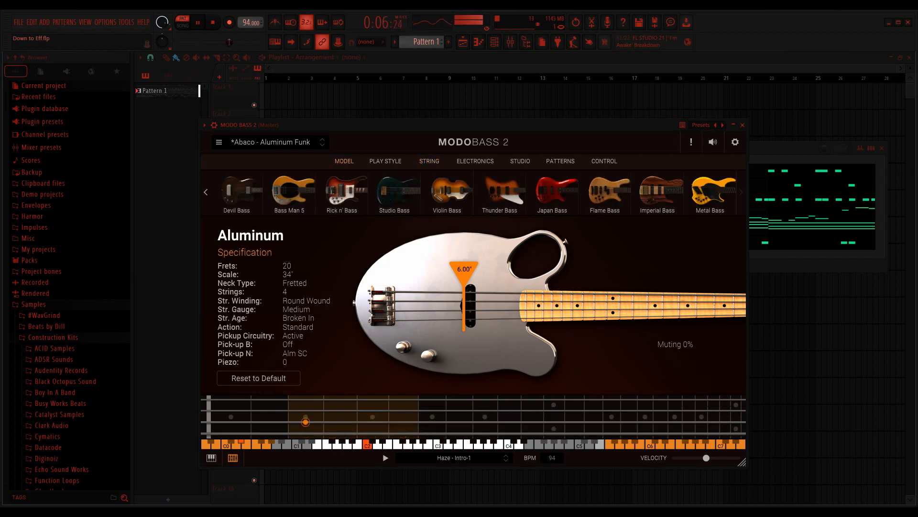
{"action": "left_click", "coordinate": [344, 161]}
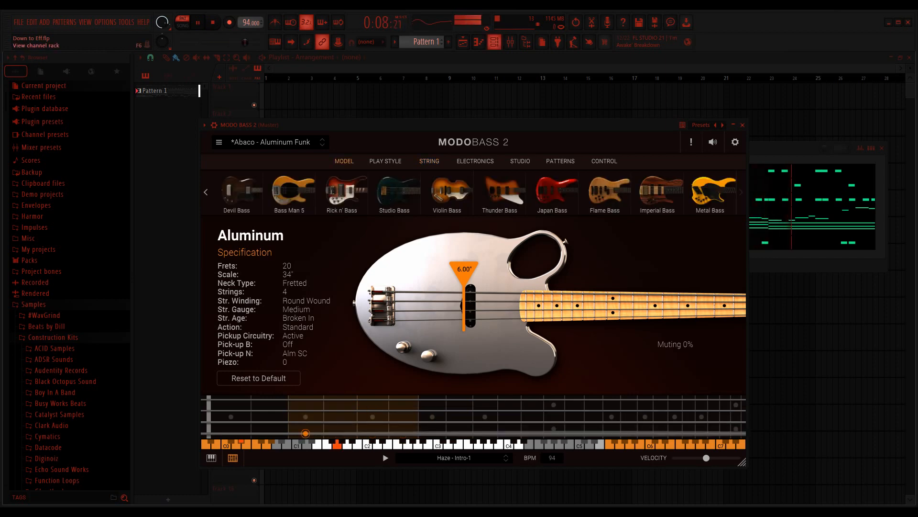
Unmute the diginoiz_kick_11, diginoiz_snar_3 and HH_005 channels in the channel rack and play the drums with the bass
{"action": "left_click", "coordinate": [495, 42]}
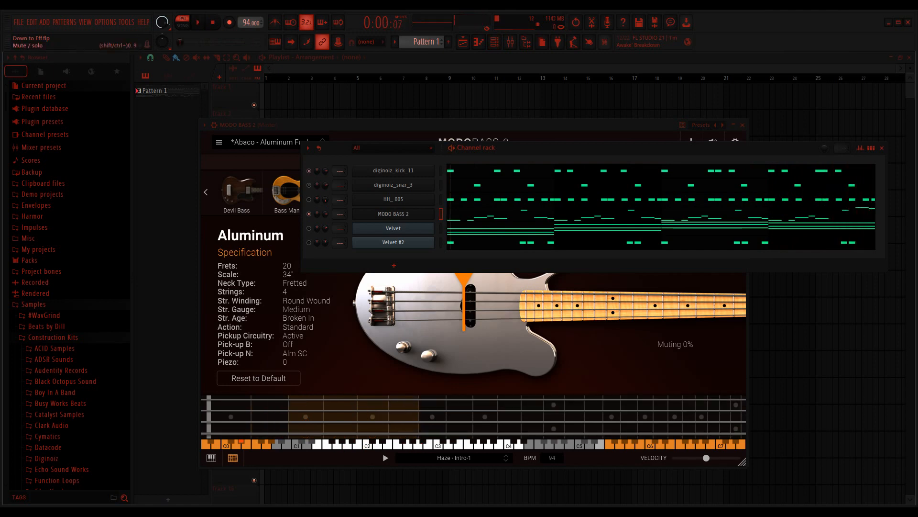
{"action": "left_click", "coordinate": [309, 185]}
{"action": "left_click", "coordinate": [309, 200]}
{"action": "key", "text": "space"}
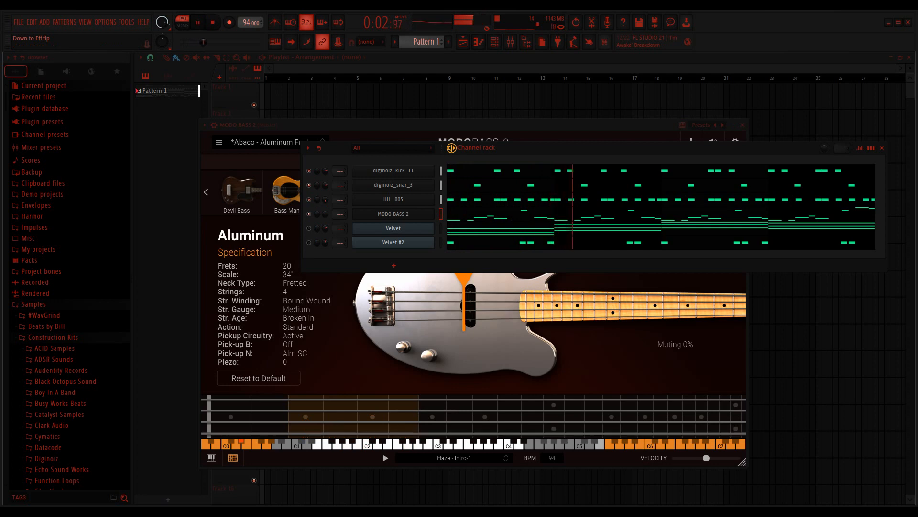
Reposition the channel rack, play the beat with both Velvet channels active, stop playback and bring MODO BASS 2 to the front
{"action": "left_click_drag", "start_coordinate": [457, 149], "coordinate": [388, 168]}
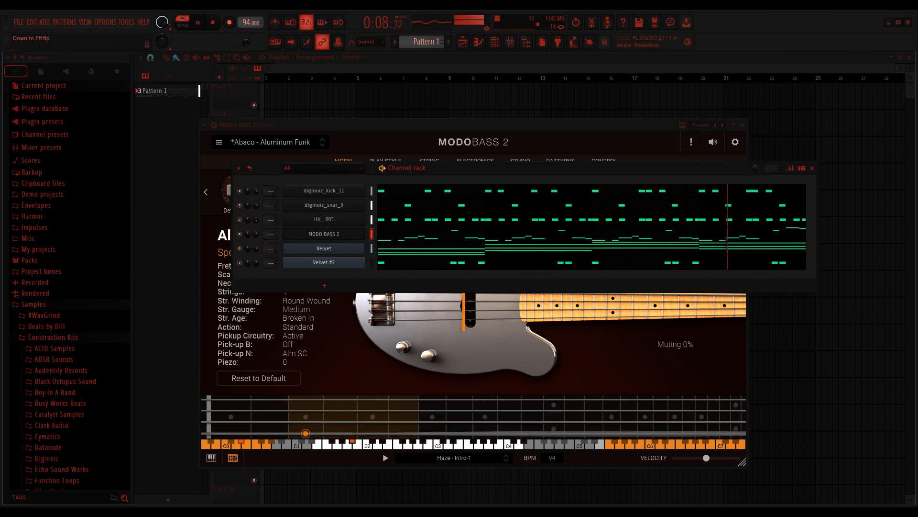
{"action": "key", "text": "space"}
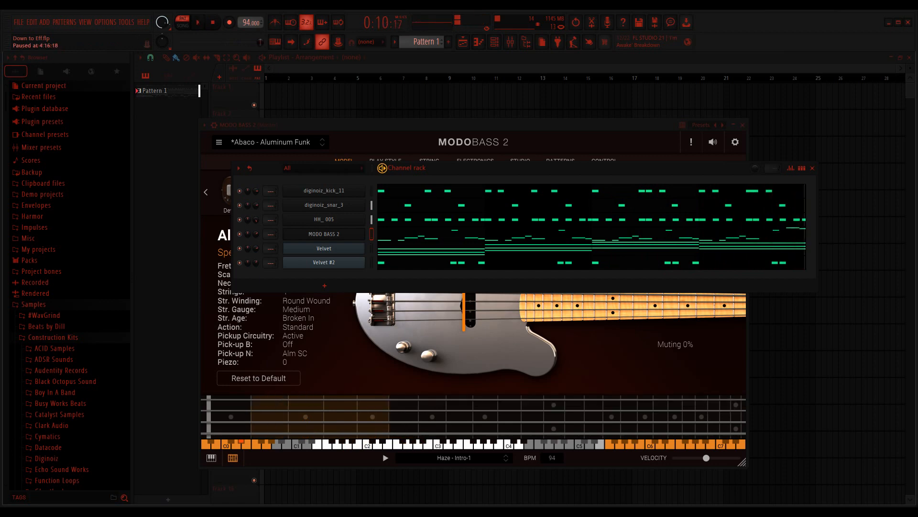
{"action": "key", "text": "space"}
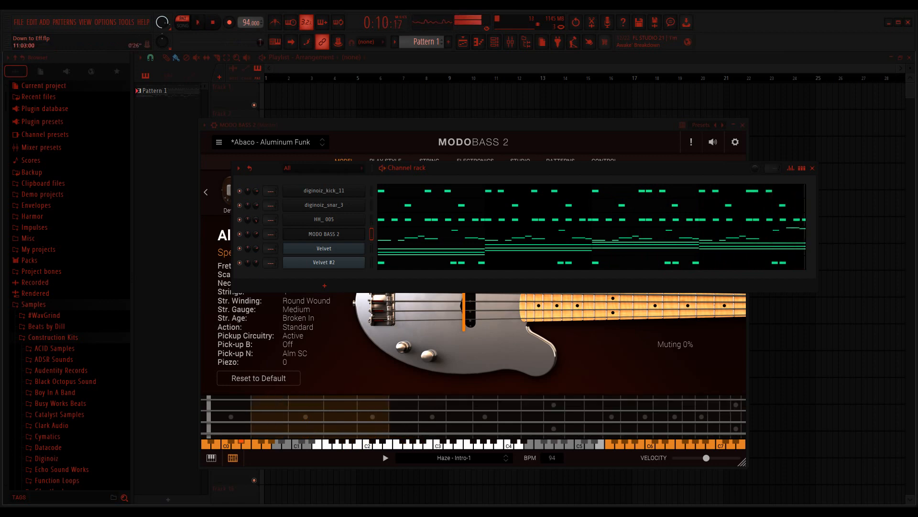
{"action": "left_click", "coordinate": [502, 125]}
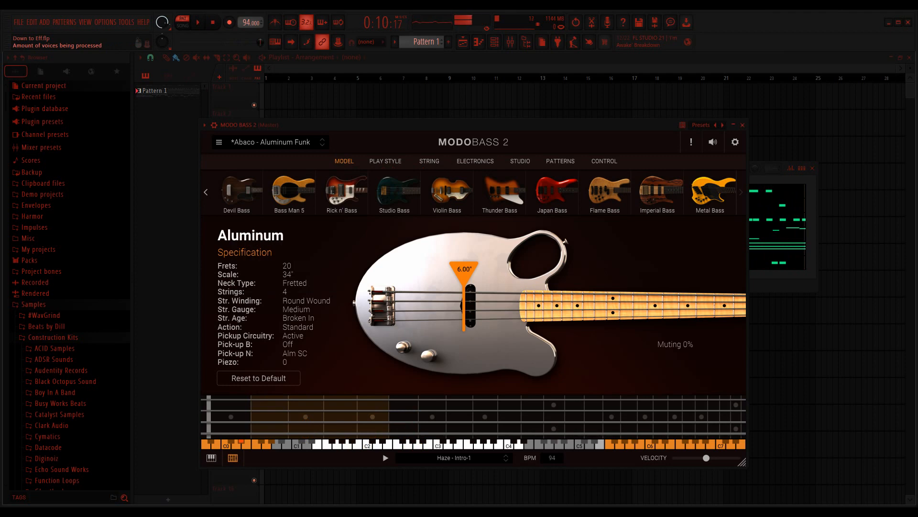
Open the Velvet channel's instrument from the channel rack and look through its Pianet presets, keeping 36 Pianet Tape Wah
{"action": "left_click", "coordinate": [494, 42]}
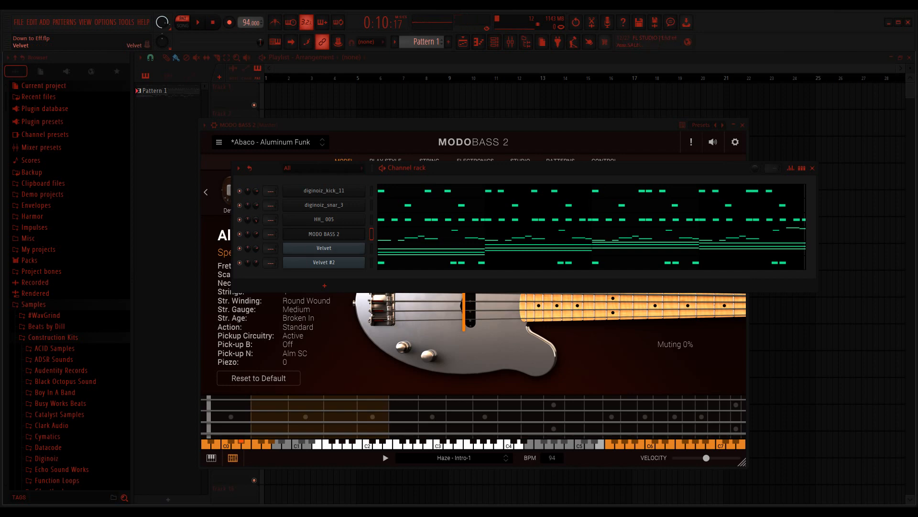
{"action": "left_click", "coordinate": [323, 248]}
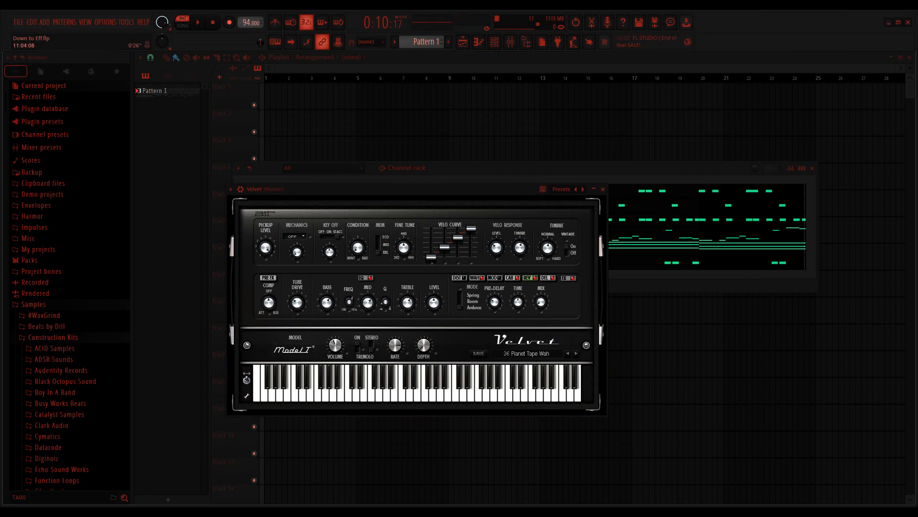
{"action": "left_click_drag", "start_coordinate": [421, 189], "coordinate": [347, 114]}
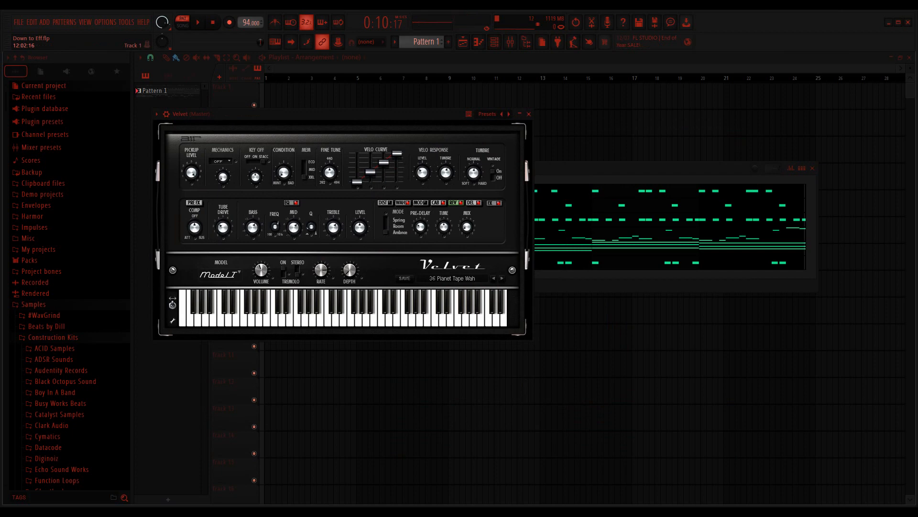
{"action": "left_click", "coordinate": [452, 278]}
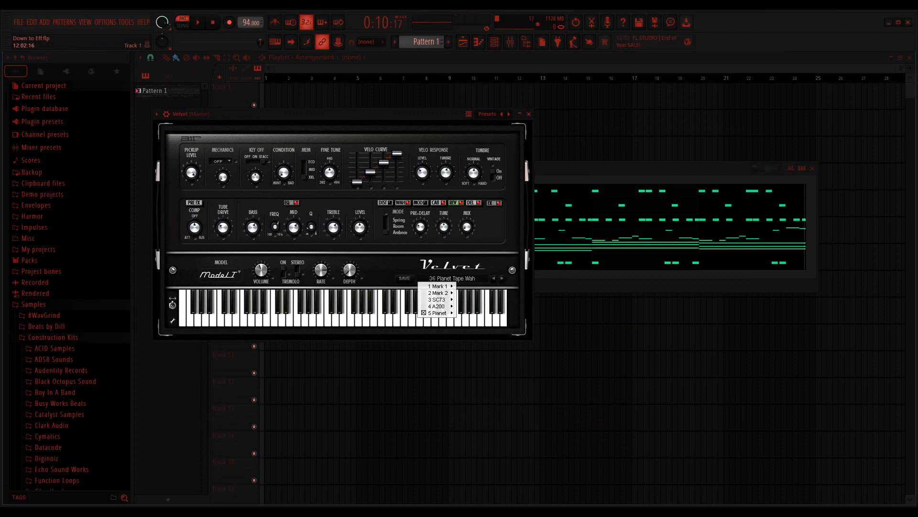
{"action": "mouse_move", "coordinate": [438, 292]}
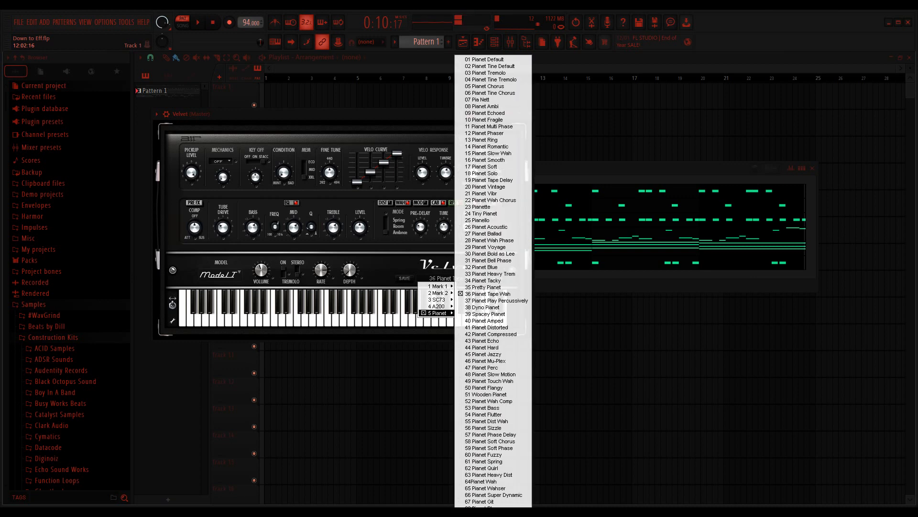
{"action": "key", "text": "Escape"}
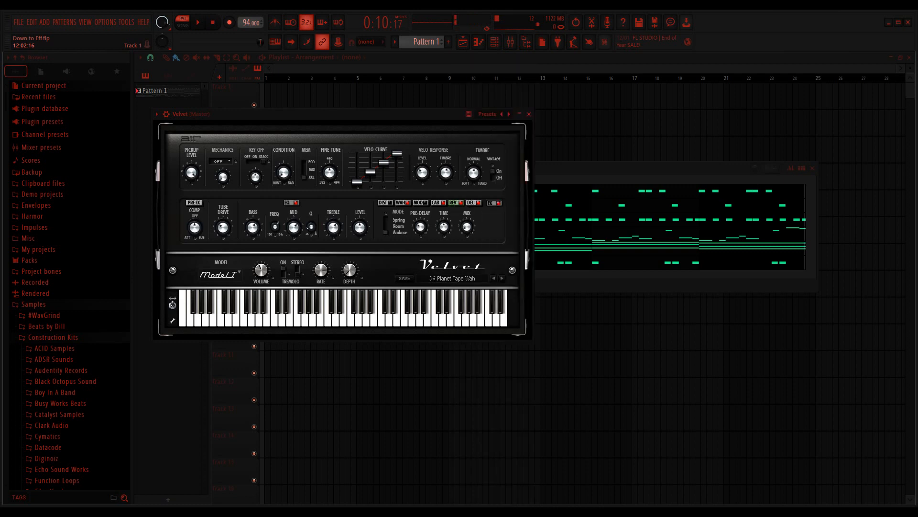
Close the Velvet instrument and reopen MODO BASS 2 from the channel rack
{"action": "left_click", "coordinate": [529, 114]}
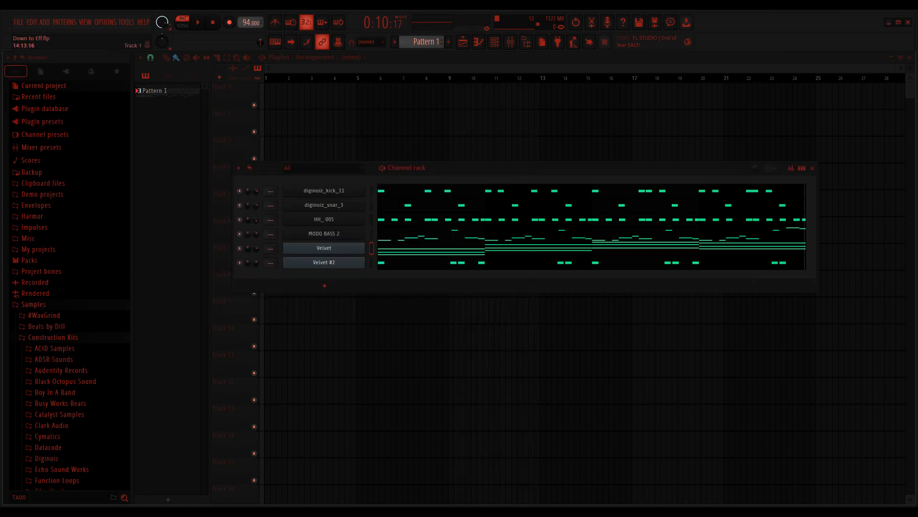
{"action": "left_click", "coordinate": [324, 233]}
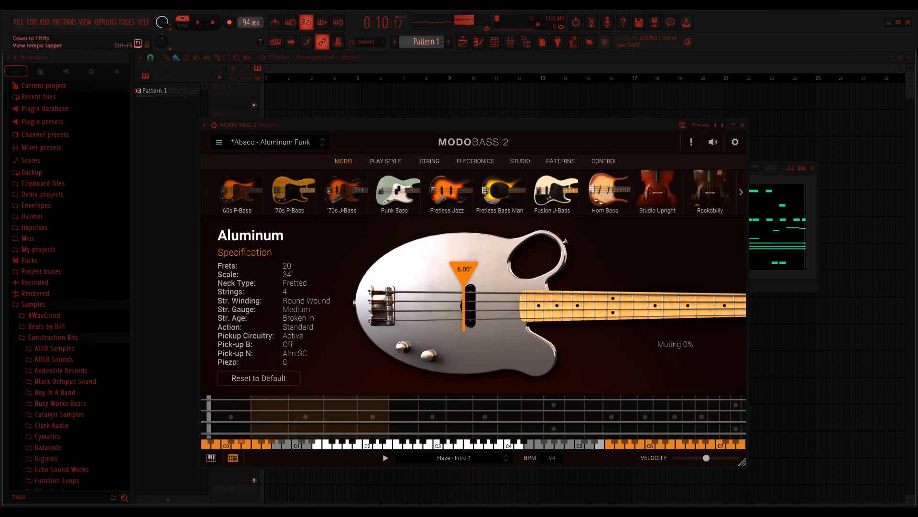